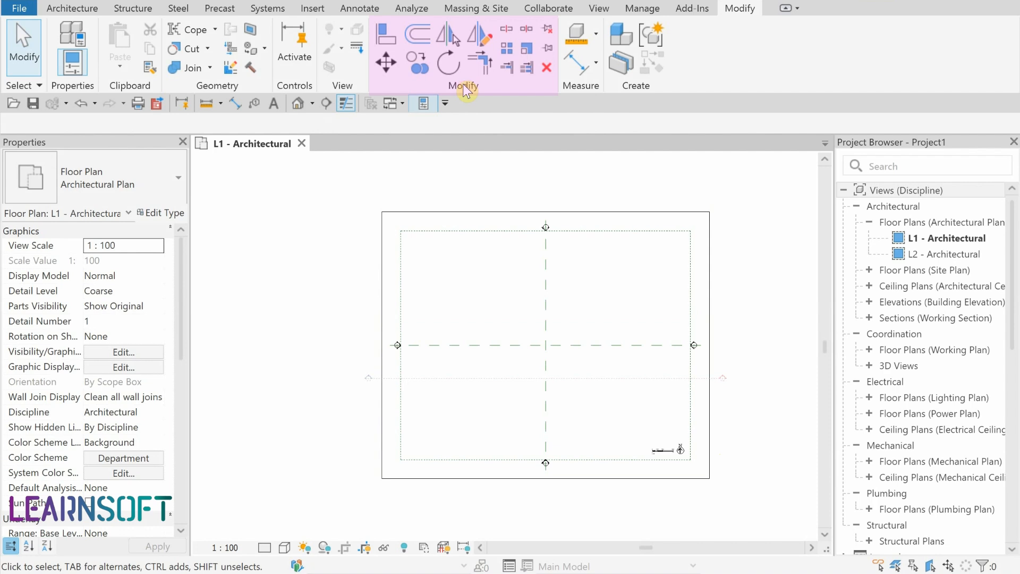
Draw a closed rectangle of Generic - 300mm basic walls near the crop region's upper-left corner of the L1 floor plan
click(58, 8)
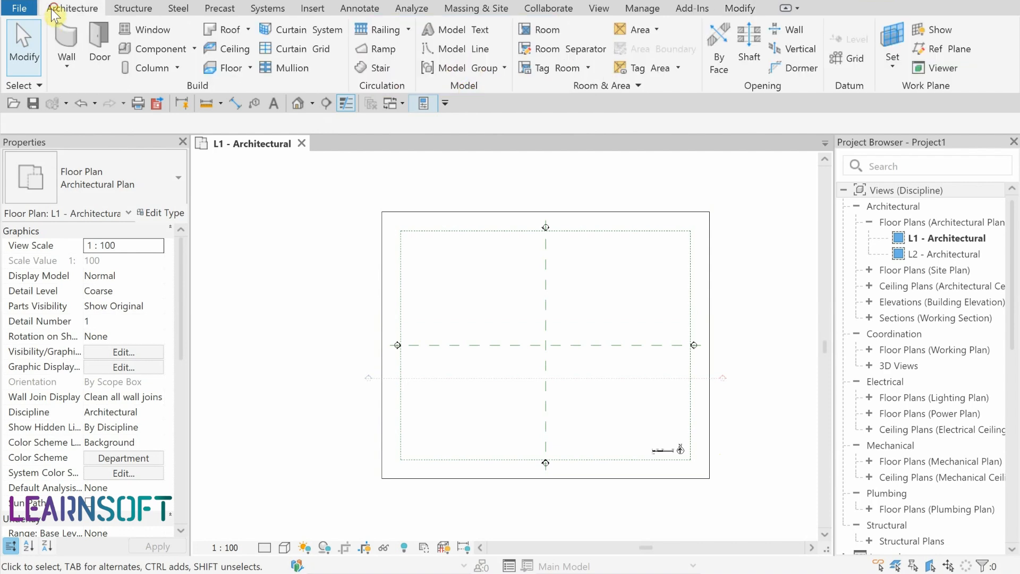
click(67, 34)
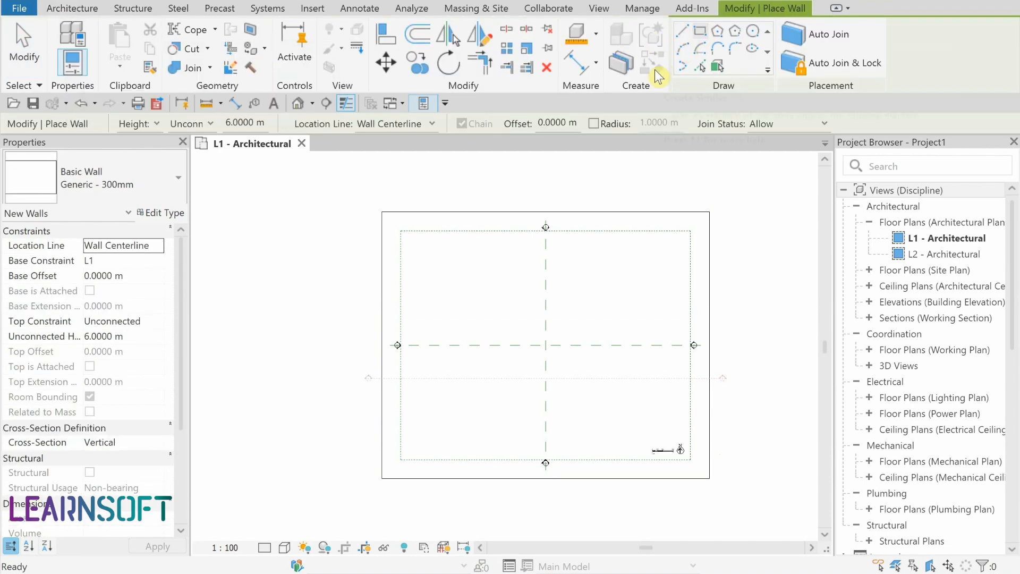
scroll(437, 268, up, 3)
scroll(437, 269, up, 1)
middle_drag(440, 273, 463, 292)
click(458, 275)
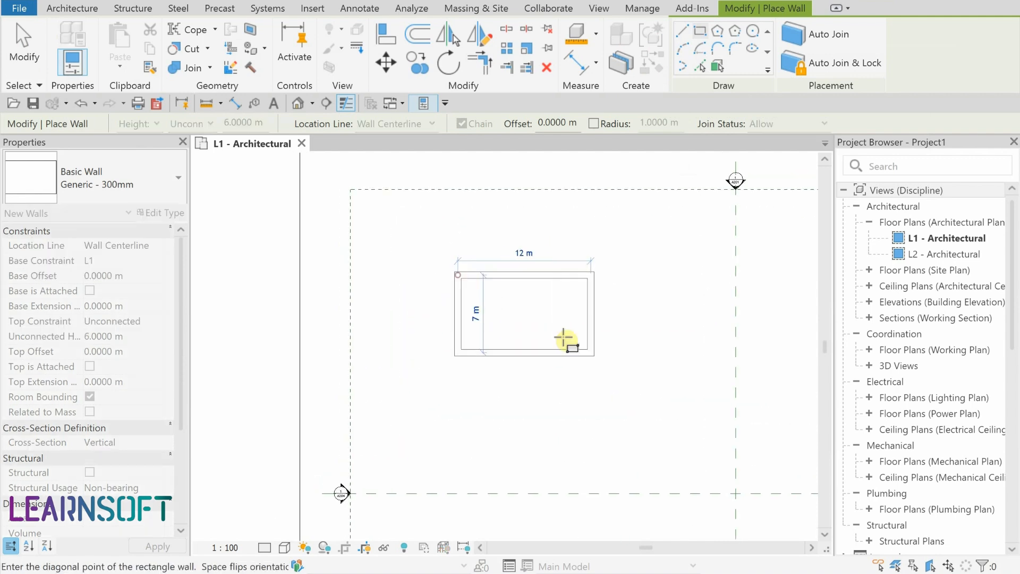
click(637, 403)
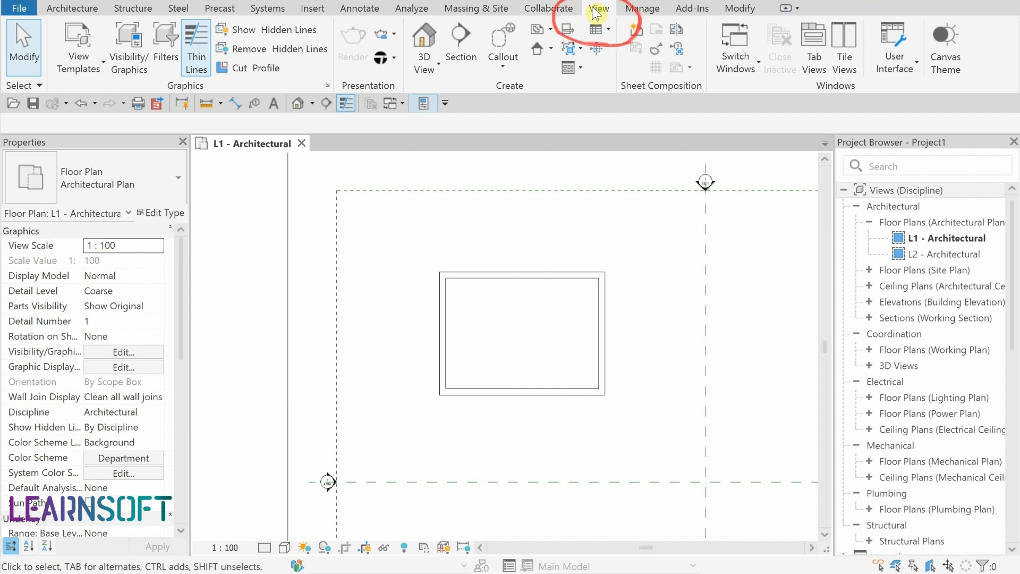
Look up the Offset command in the keyboard shortcut assignments and close the list without changes
click(905, 64)
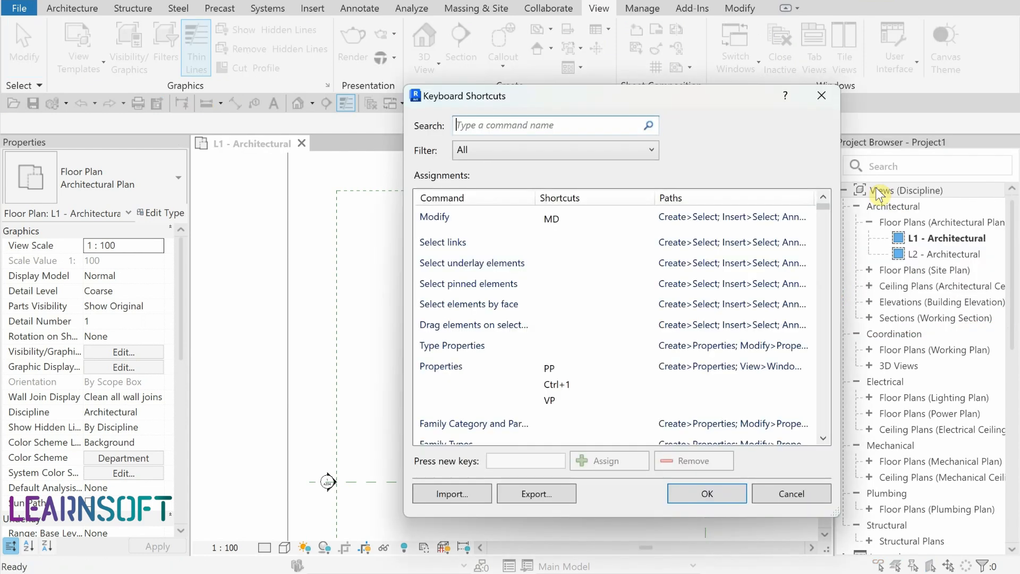
click(499, 127)
text(offset)
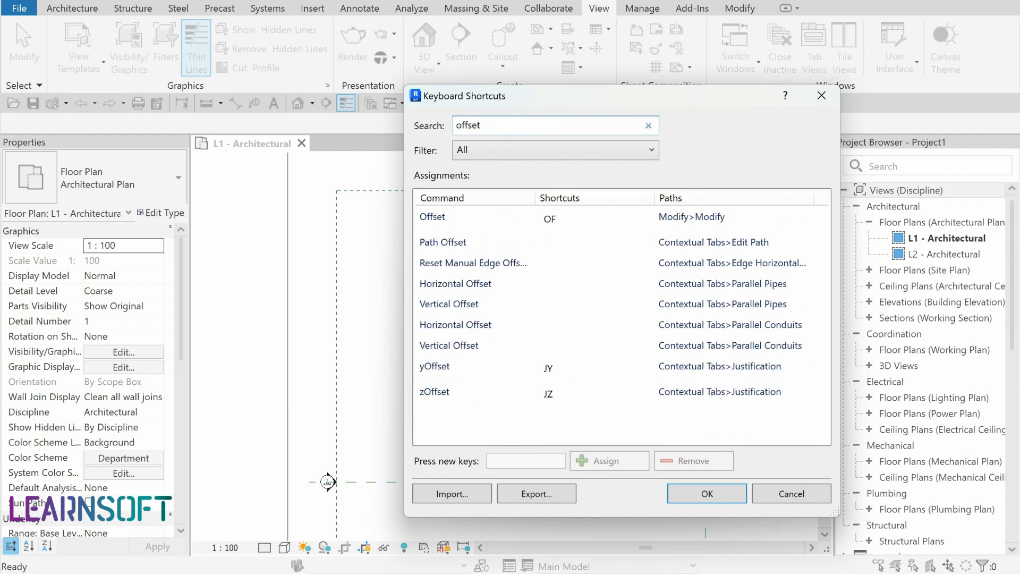
click(551, 220)
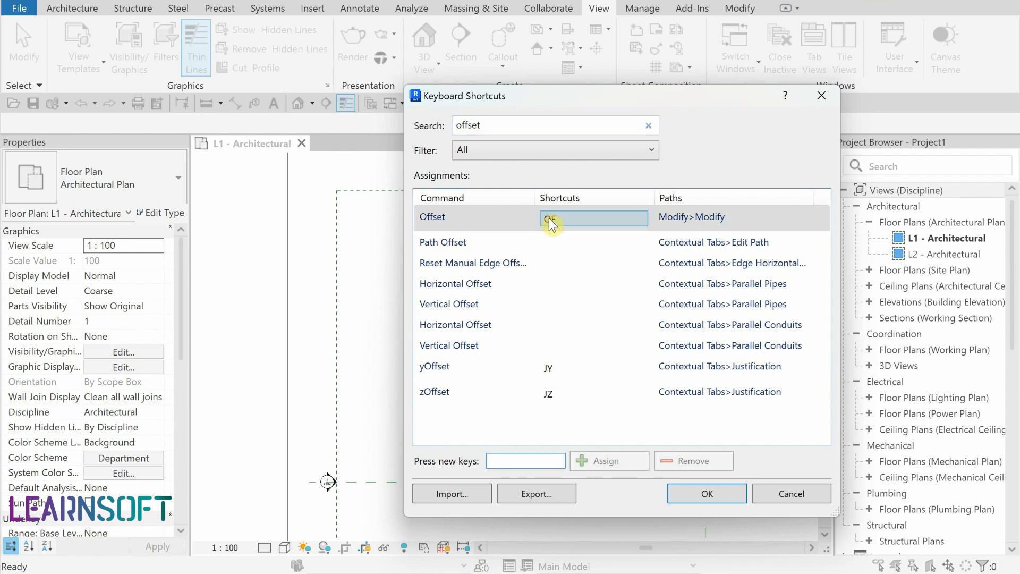
click(790, 491)
Offset copies of the rectangle's four walls outward one by one, using a numerical offset of 5 m
key(o)
key(f)
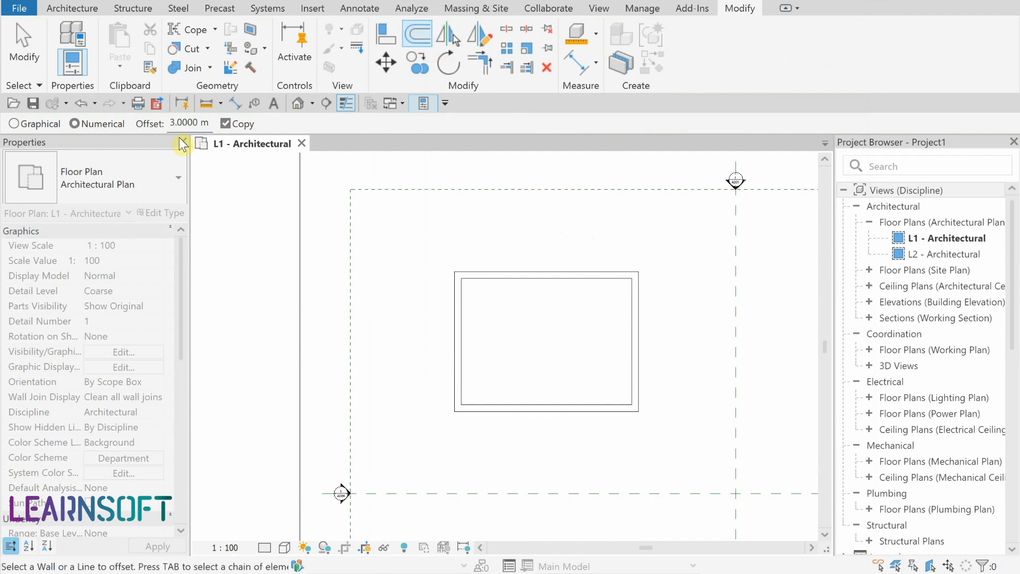
drag(174, 124, 165, 123)
text(1)
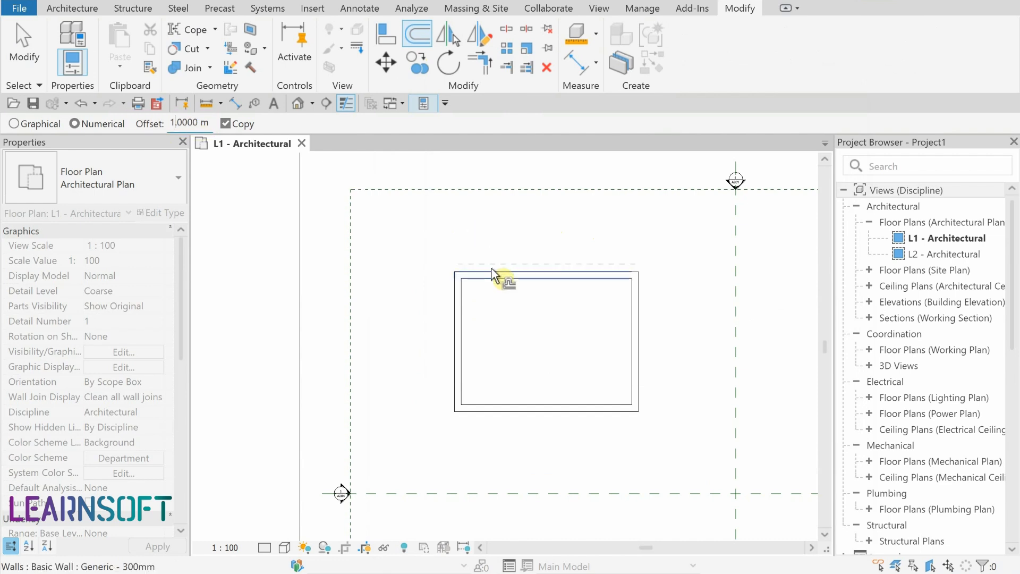
drag(175, 124, 169, 124)
text(5)
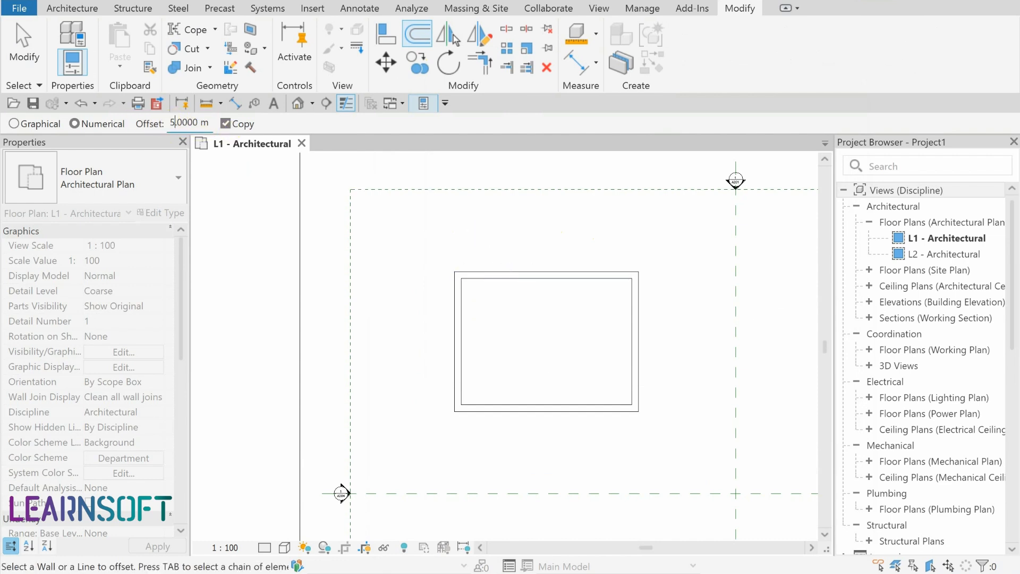
click(497, 271)
click(637, 341)
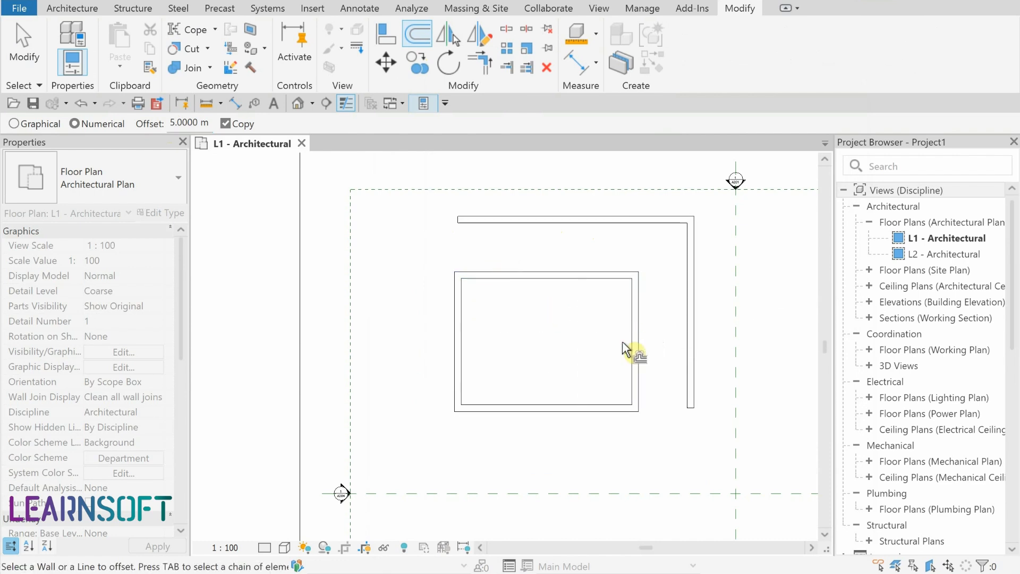
click(577, 418)
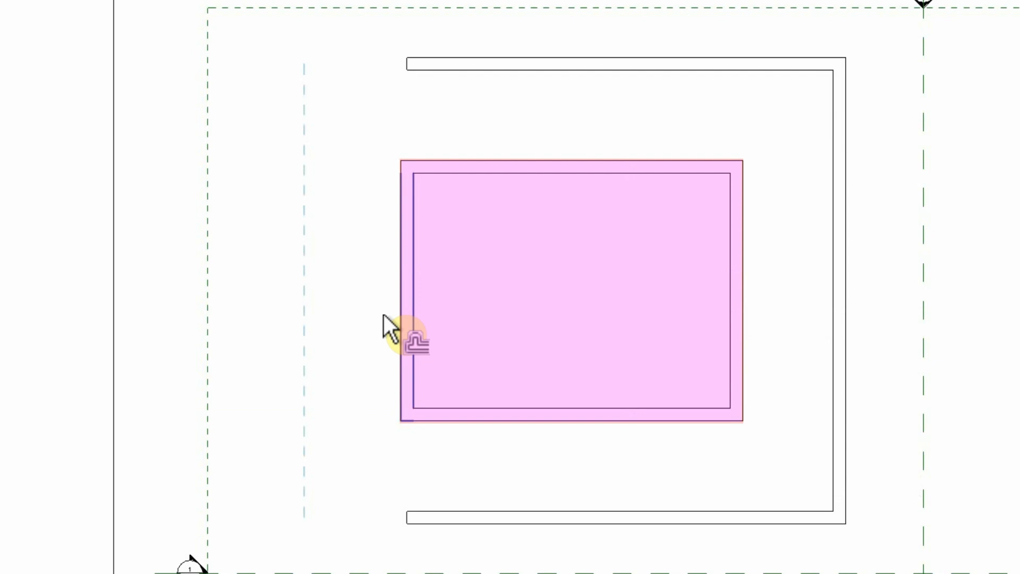
click(391, 311)
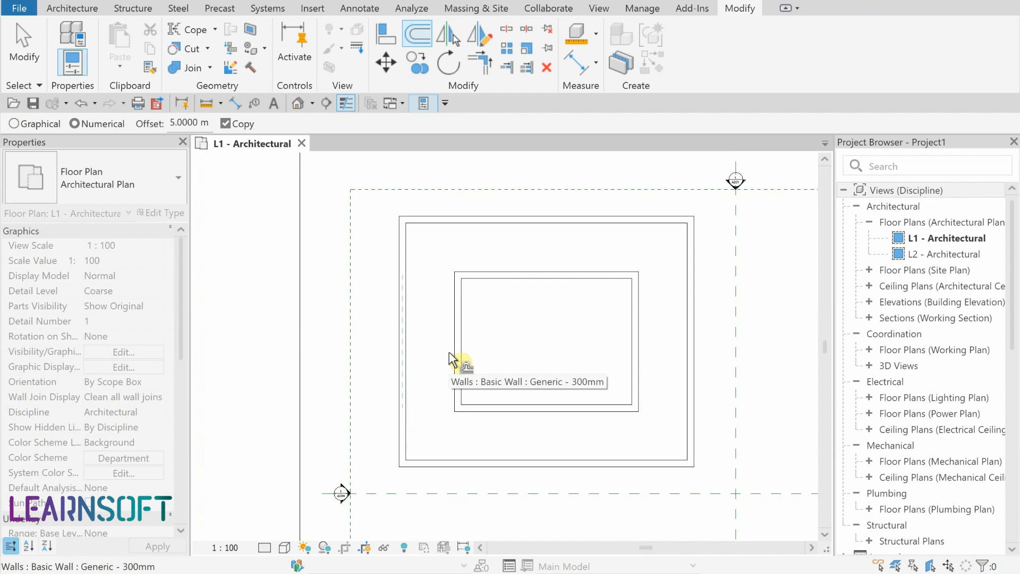
Undo the four outward wall offsets so only the original rectangle remains
key(ctrl+z)
key(ctrl+z)
key(ctrl+z)
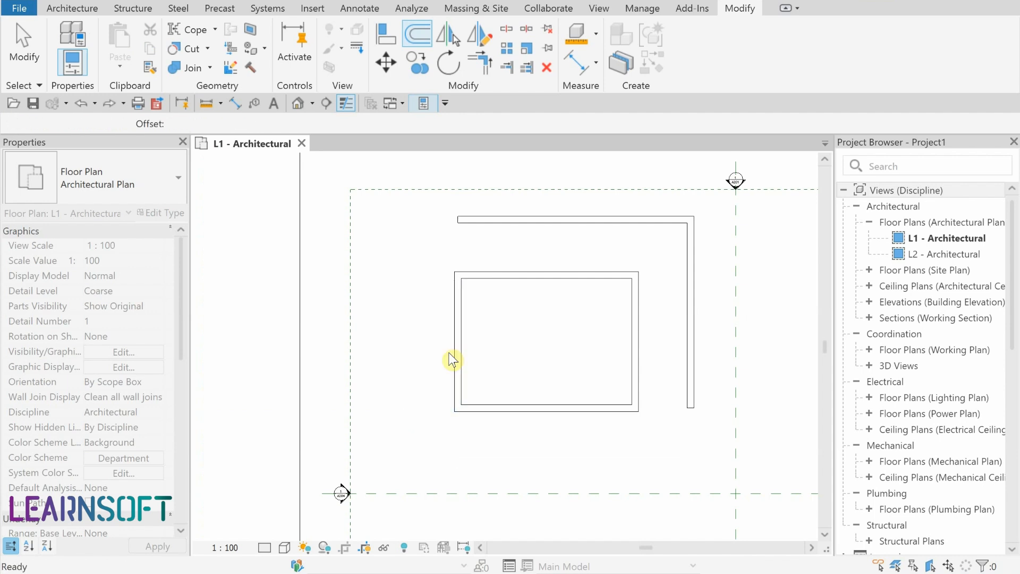
key(ctrl+z)
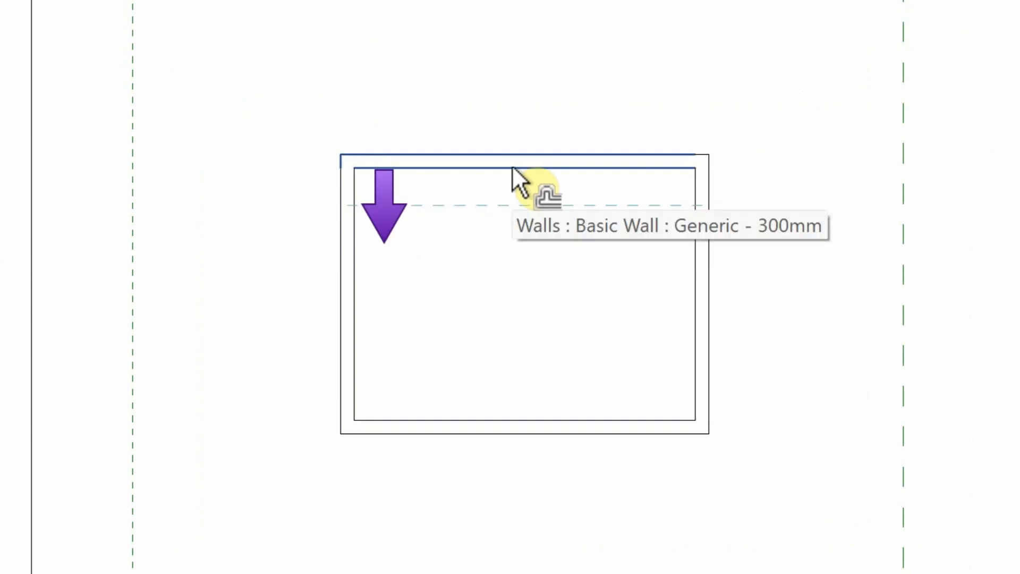
Offset copies of the rectangle's four walls toward the inside, one wall at a time
click(510, 175)
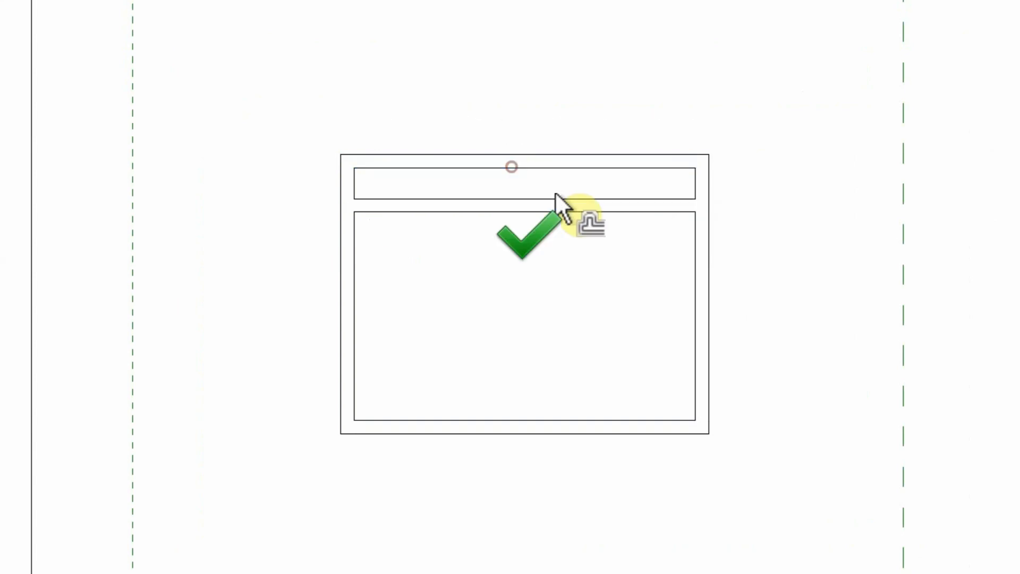
click(685, 276)
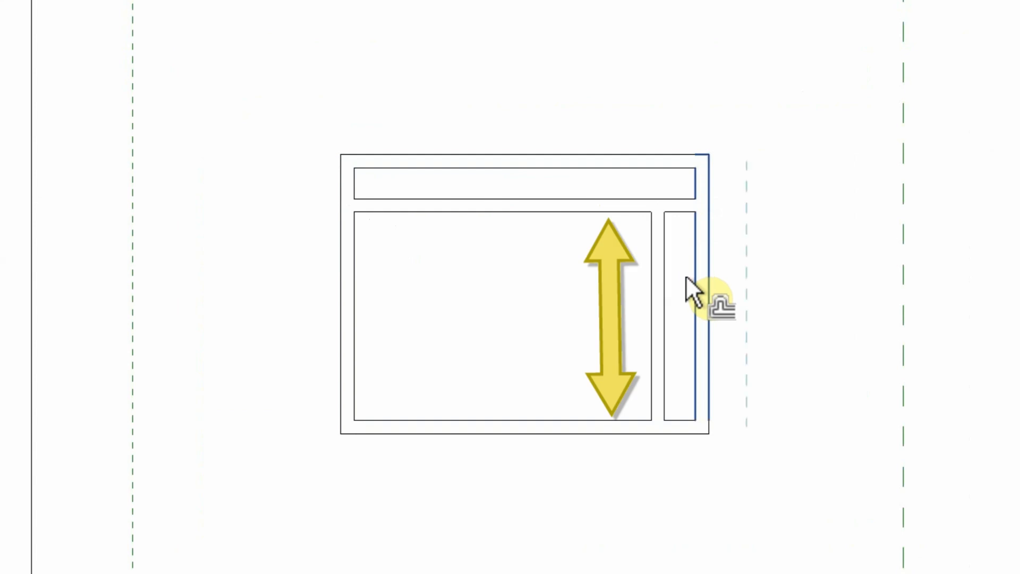
click(572, 416)
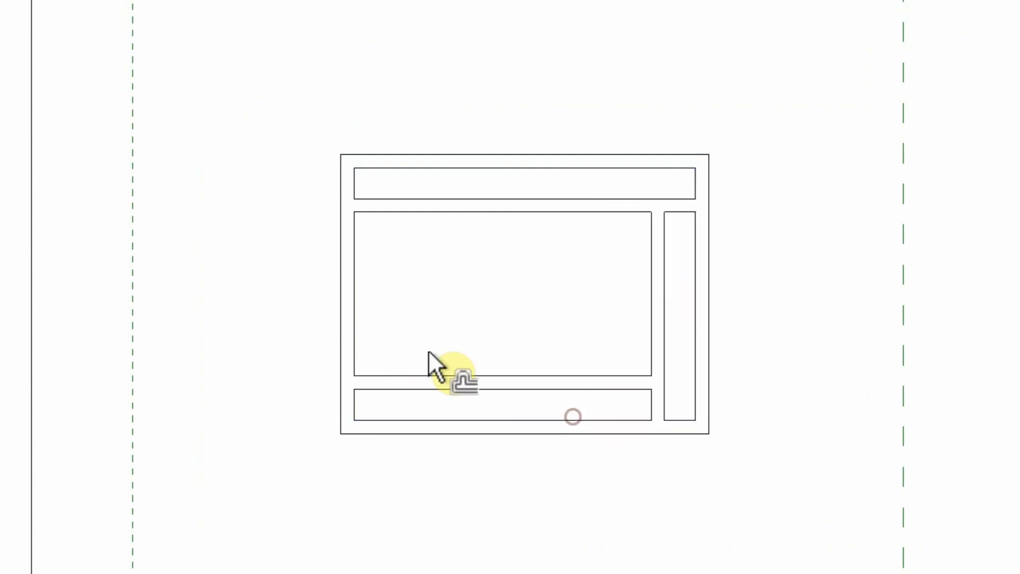
click(353, 322)
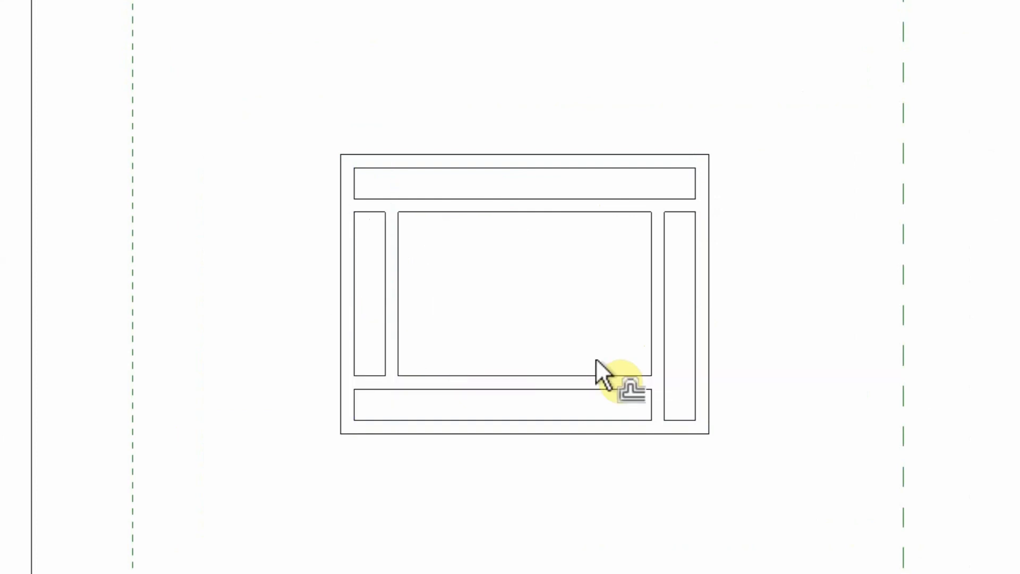
key(Escape)
Shorten the overlapping ends of the inner offset walls to their centerline intersections so they form a closed rectangle
click(390, 276)
click(414, 205)
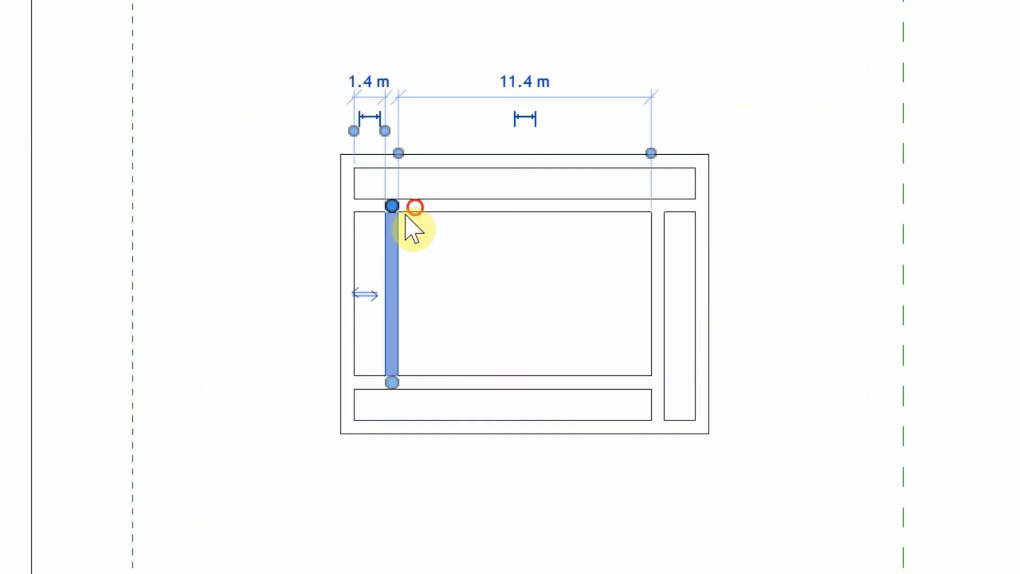
drag(346, 206, 392, 207)
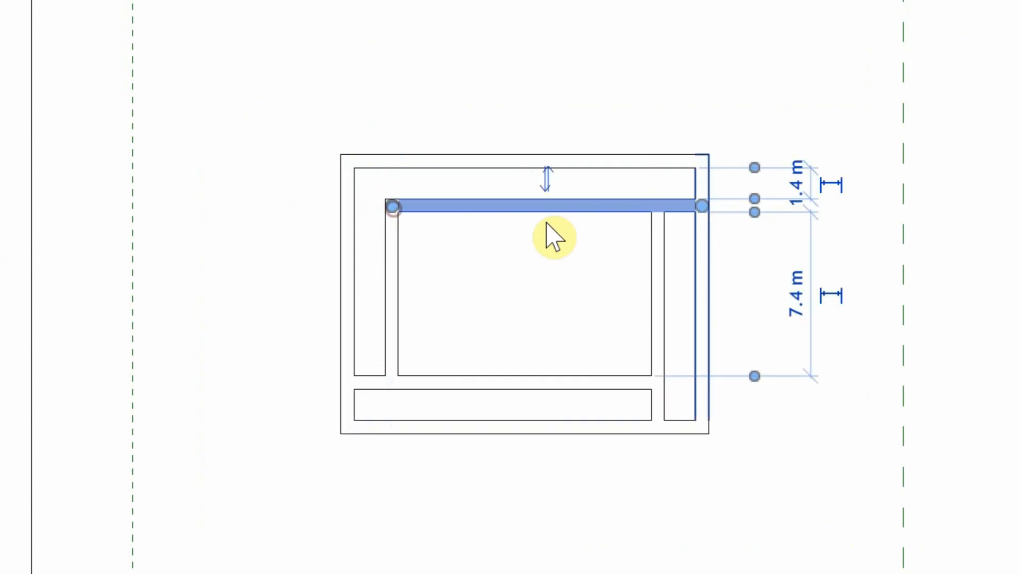
drag(701, 206, 658, 206)
click(638, 381)
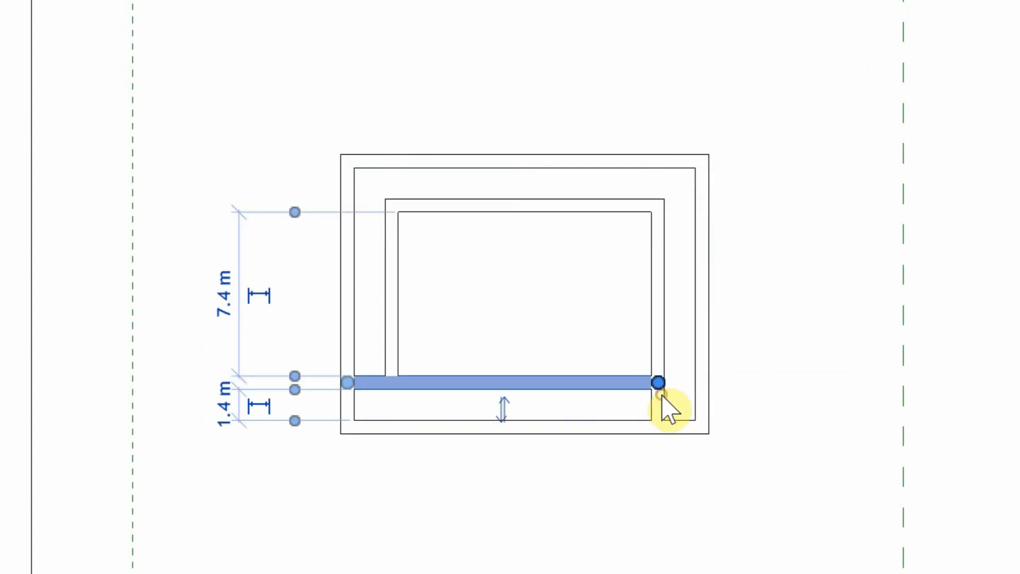
drag(346, 381, 390, 382)
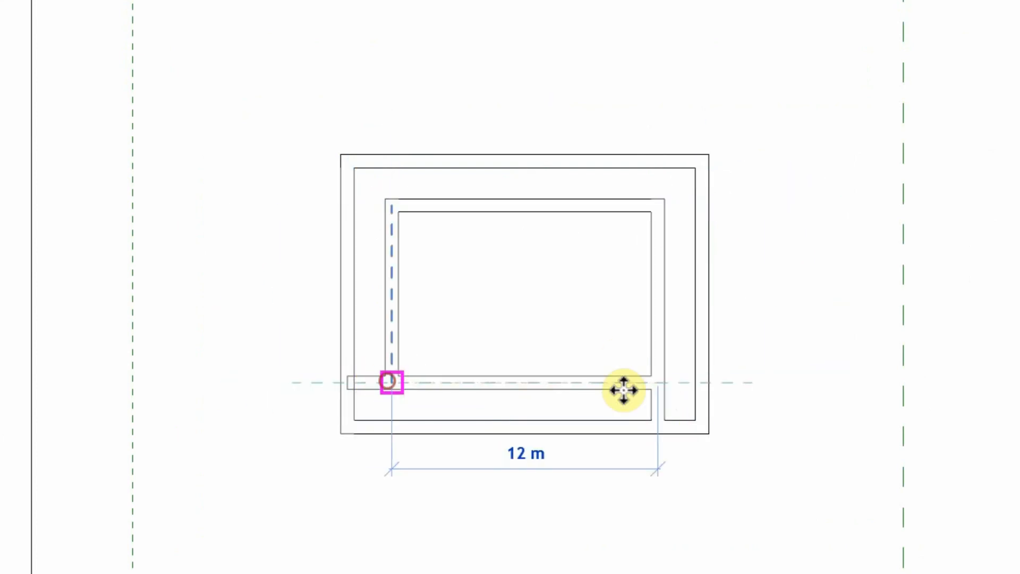
click(661, 327)
drag(658, 427, 656, 387)
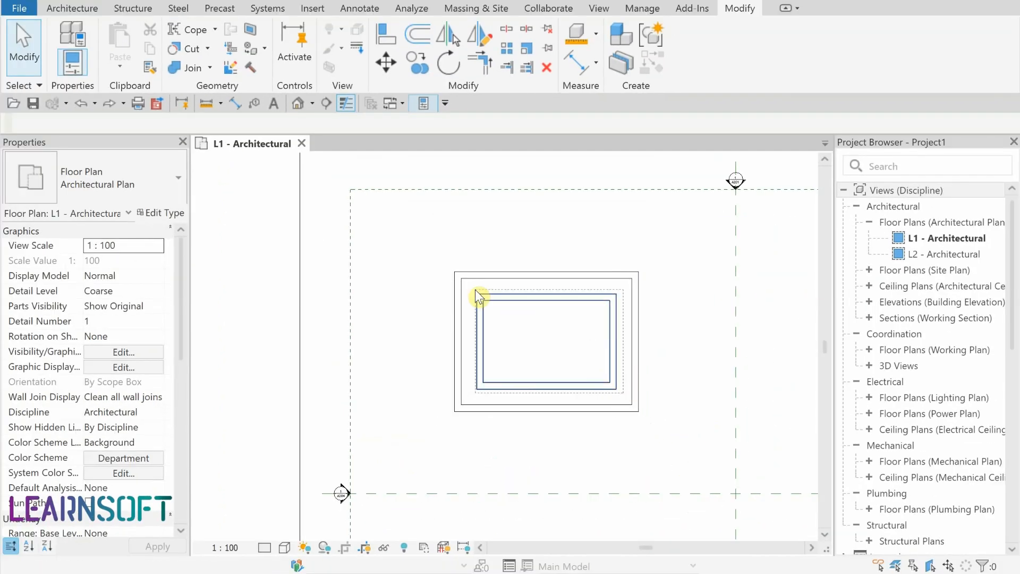
Delete the inner rectangle of four walls
click(479, 297)
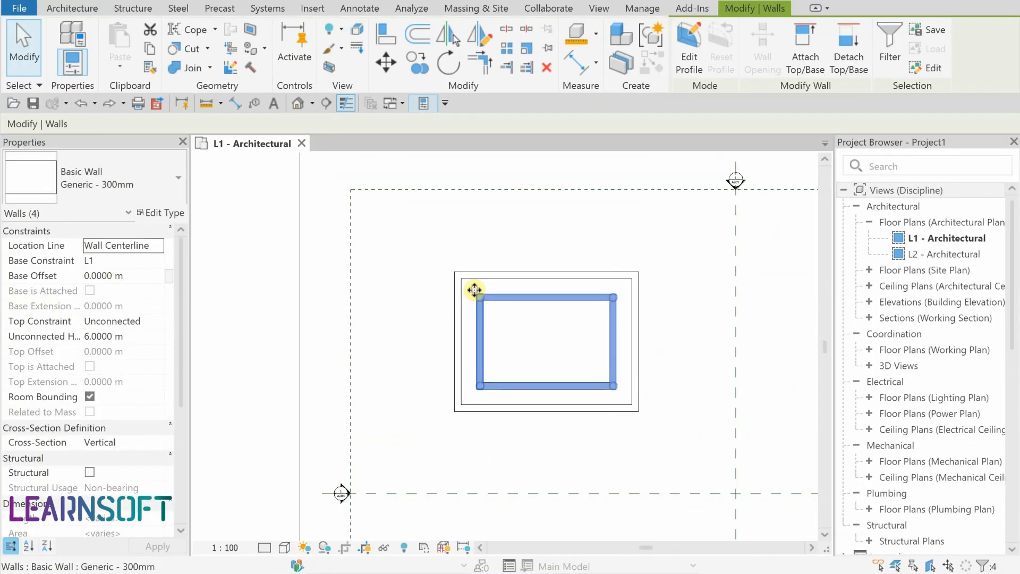
click(470, 282)
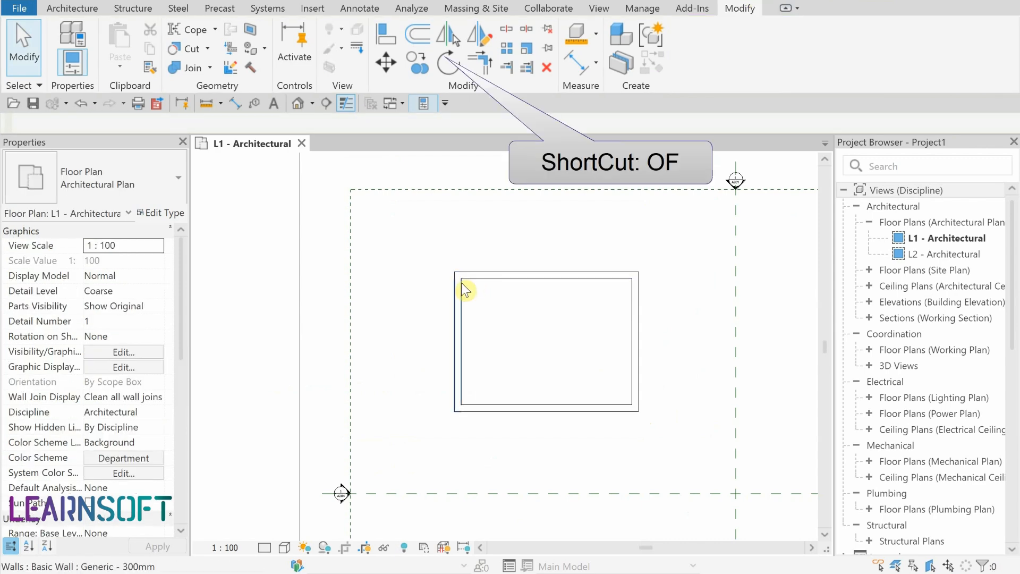
Offset copies of the original rectangle's whole wall chain, once to the outside and once to the inside
click(418, 35)
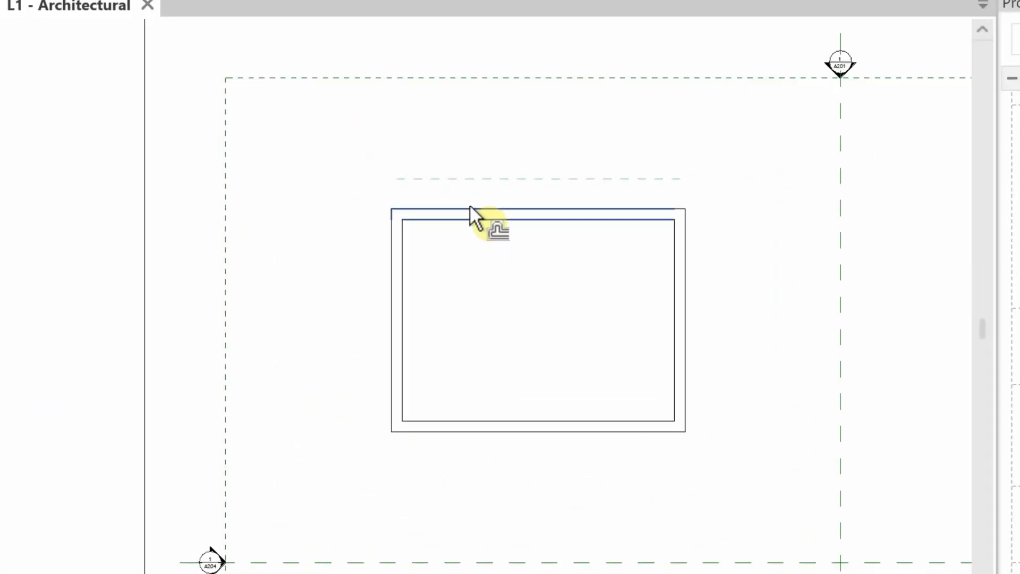
key(Tab)
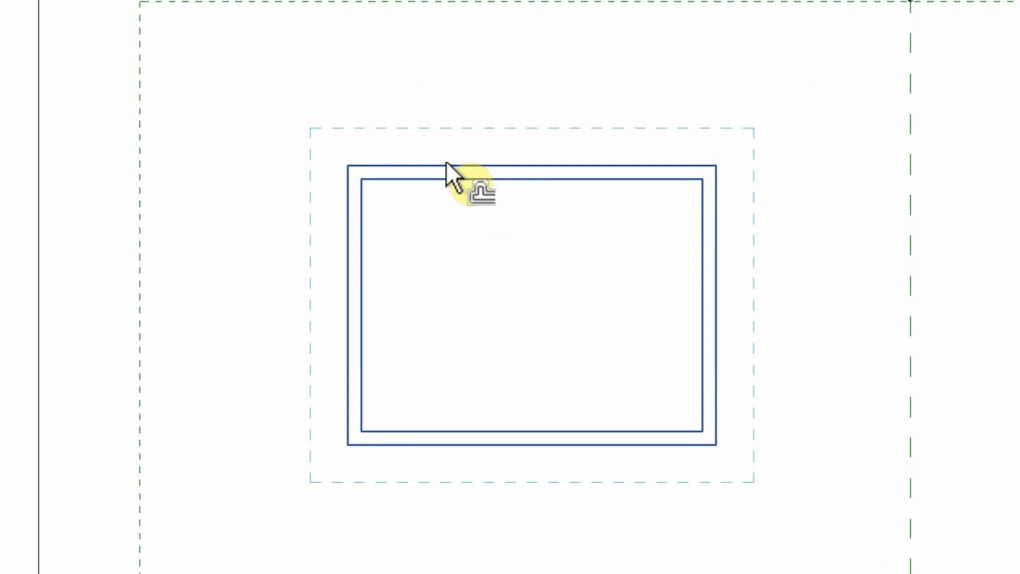
key(Tab)
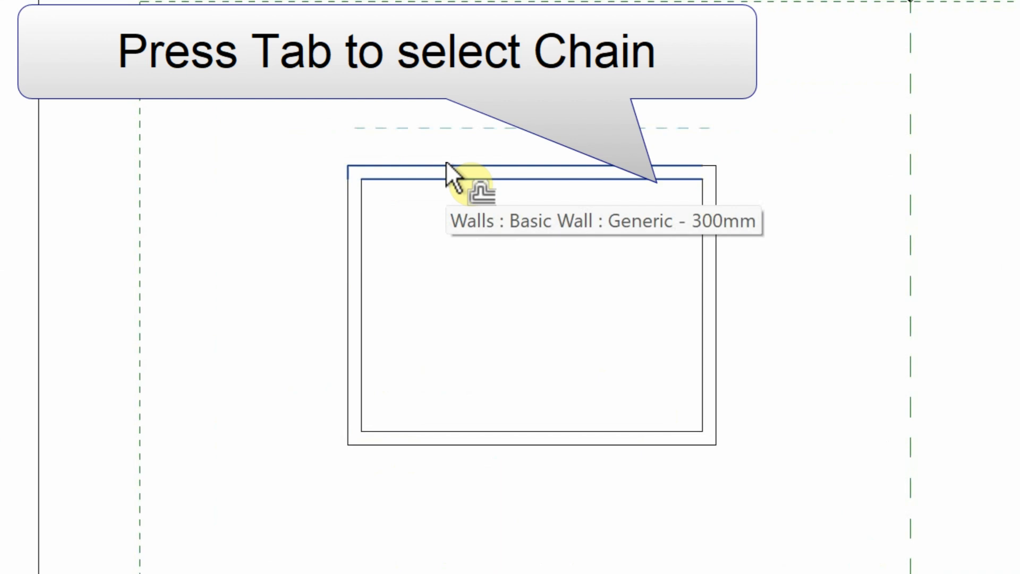
key(Tab)
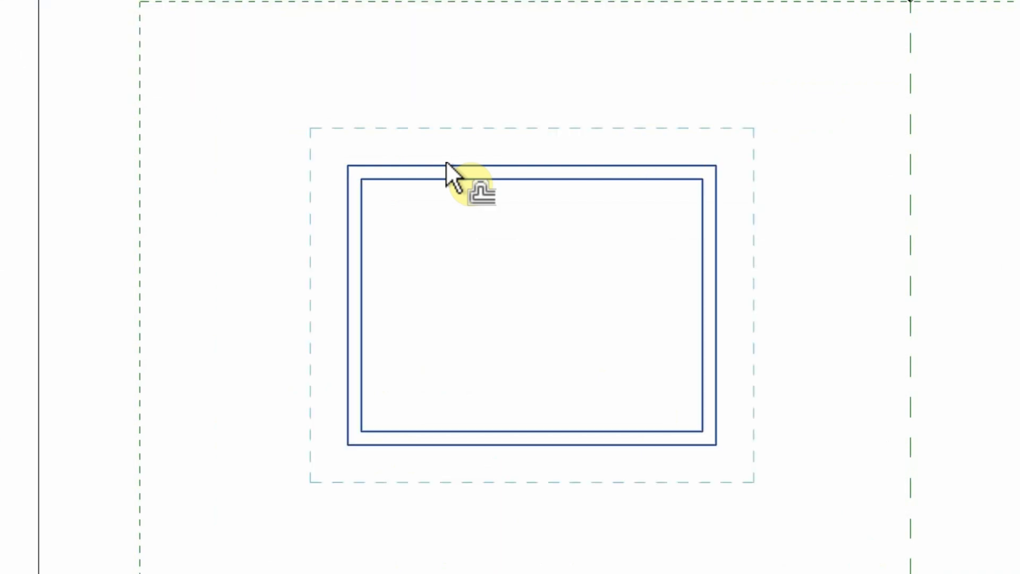
key(Tab)
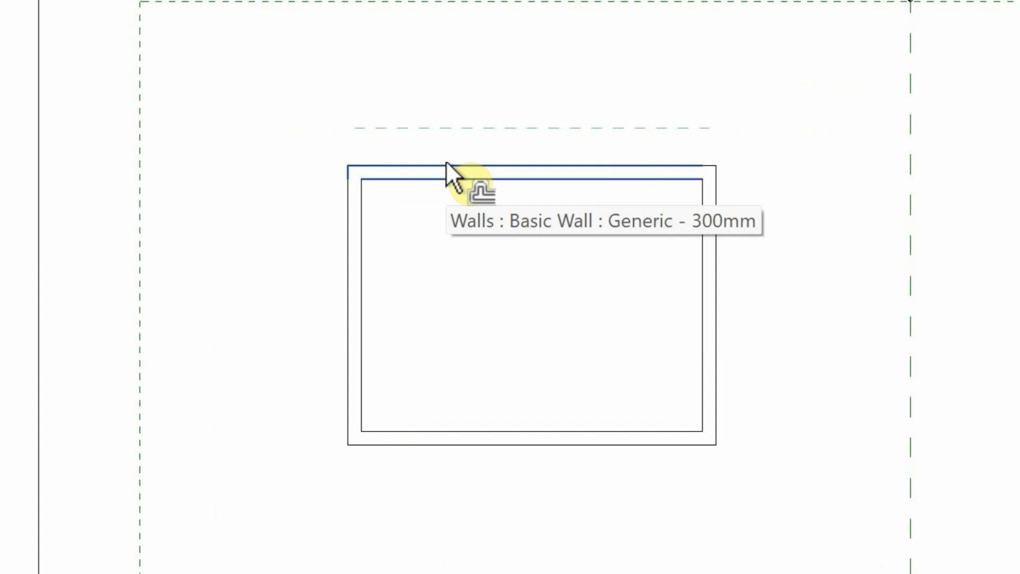
key(Tab)
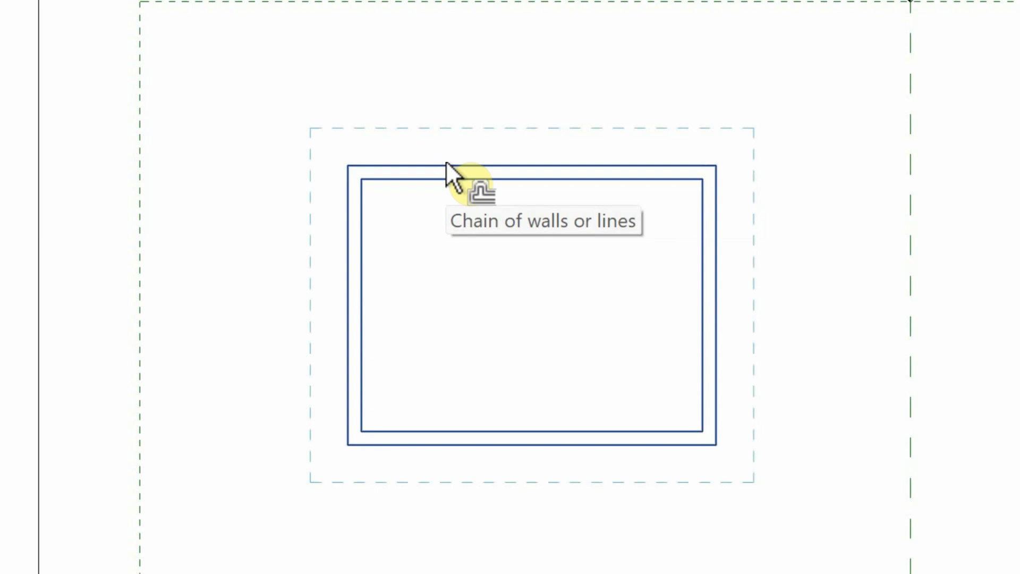
click(446, 162)
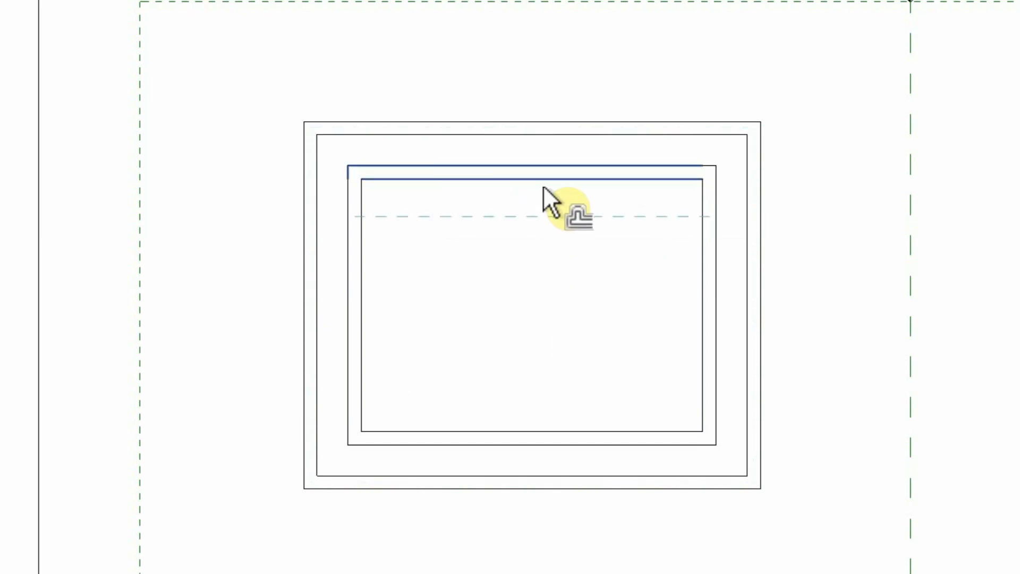
key(Tab)
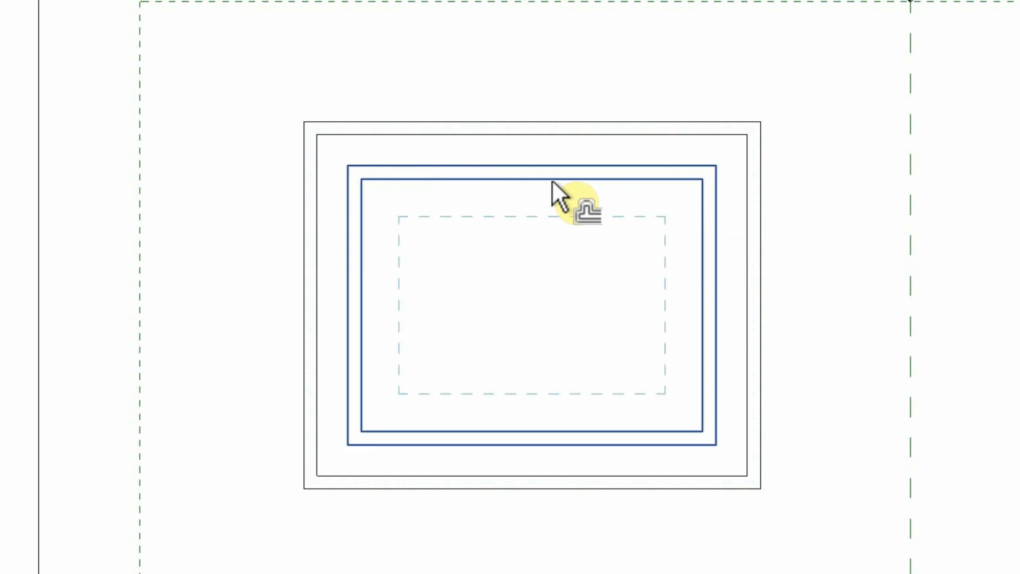
click(552, 180)
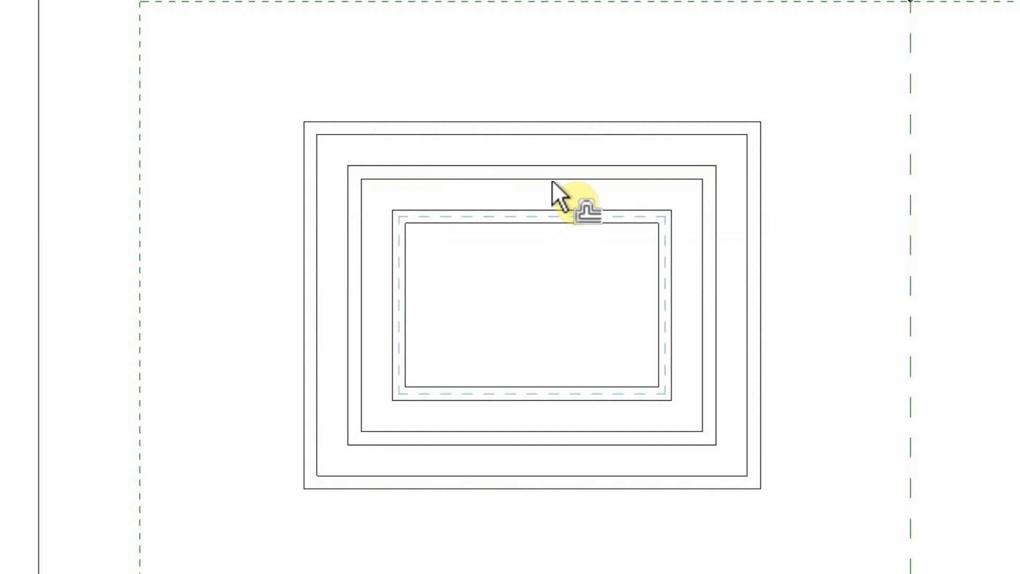
Delete the innermost and outermost wall rectangles, keeping only the original middle rectangle
key(Escape)
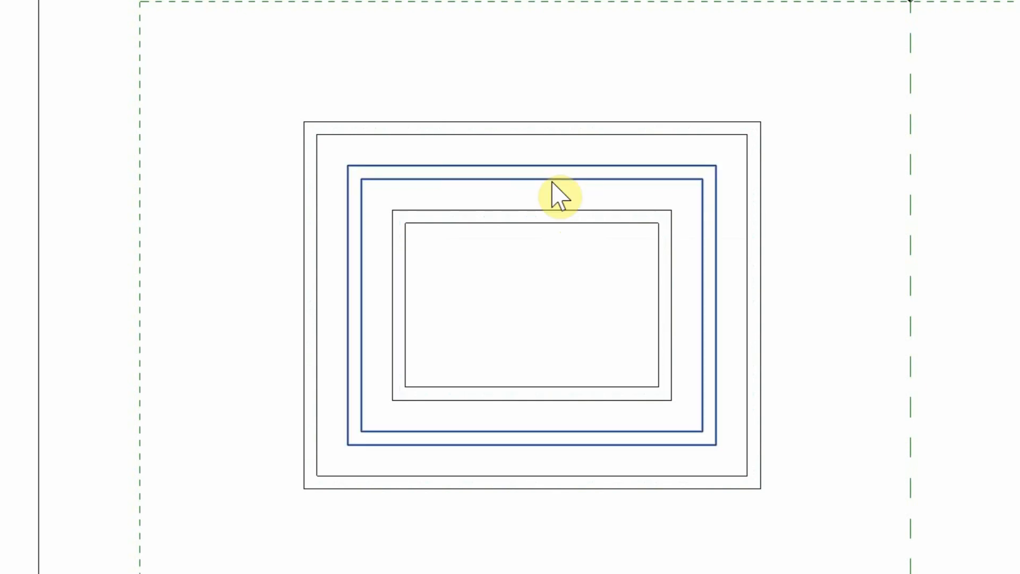
click(671, 397)
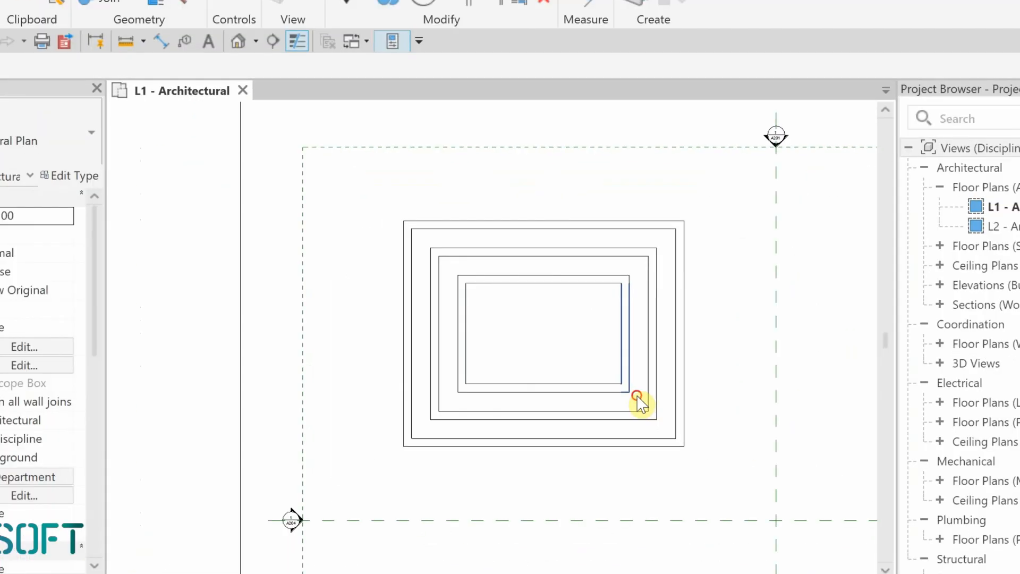
key(Delete)
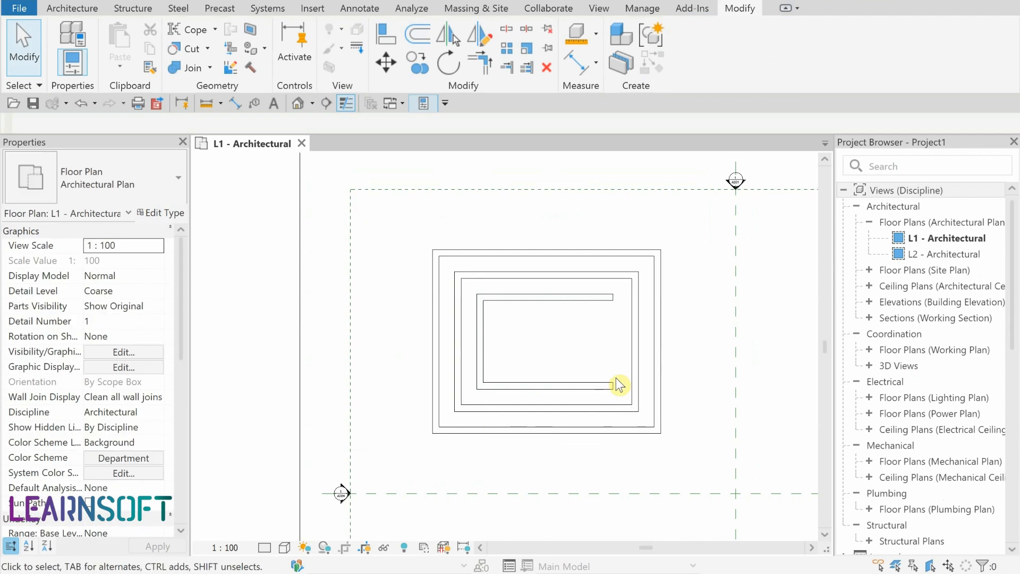
drag(619, 388, 480, 293)
key(Delete)
drag(681, 450, 655, 418)
key(Delete)
click(439, 268)
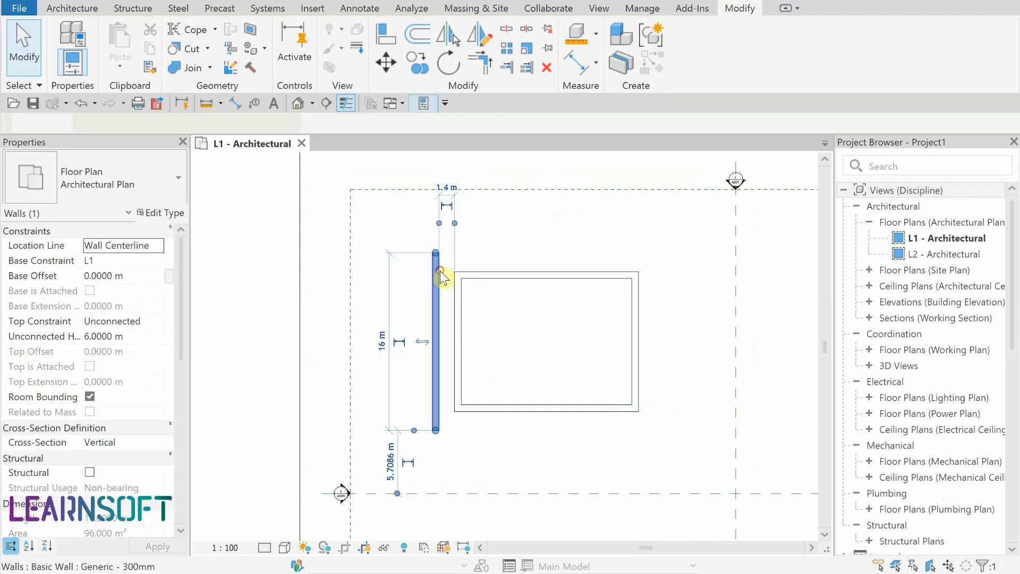
key(Delete)
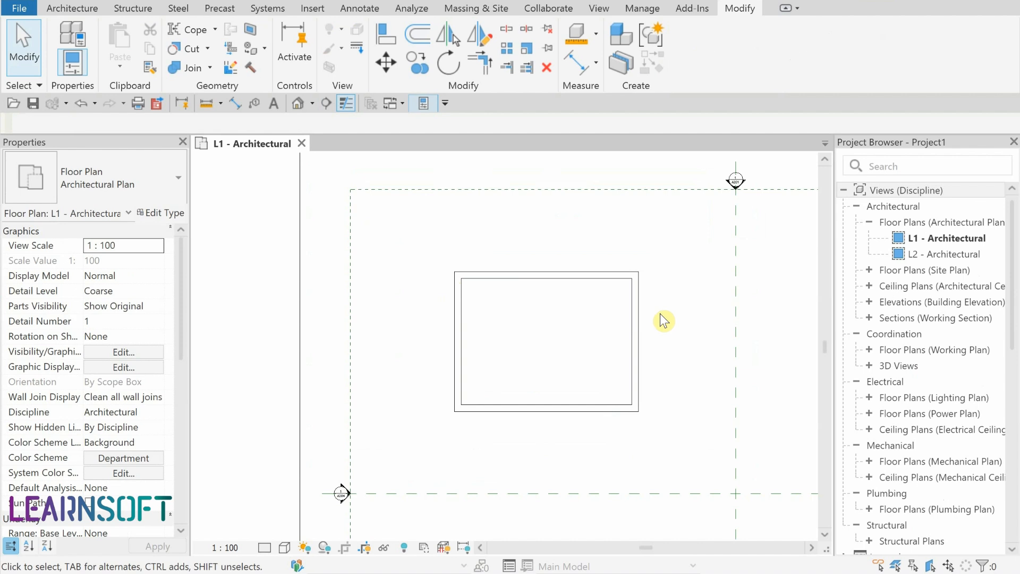
Offset the rectangle's four walls 2 m outward one at a time, moving them without making copies
click(415, 36)
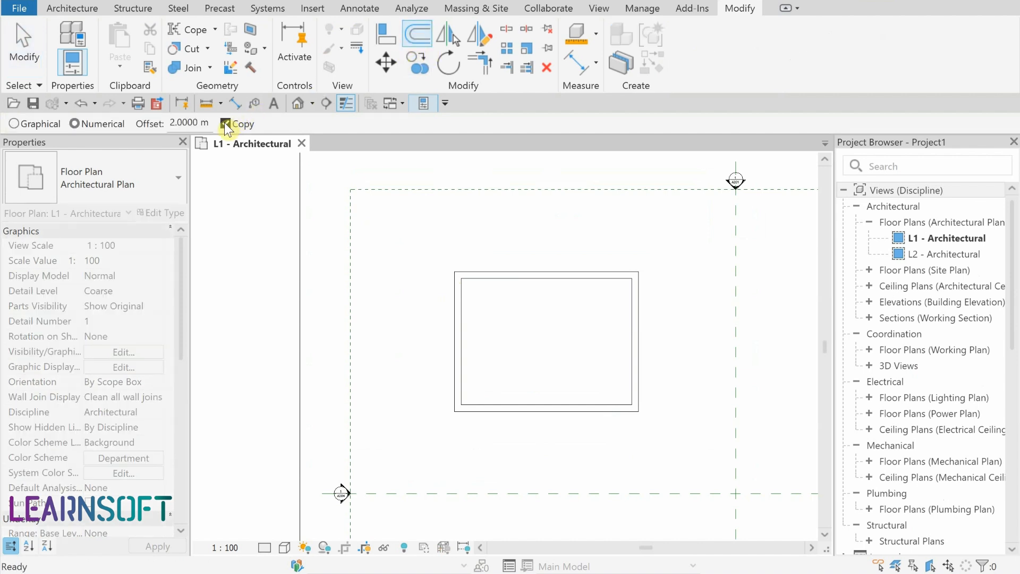
click(529, 274)
click(457, 295)
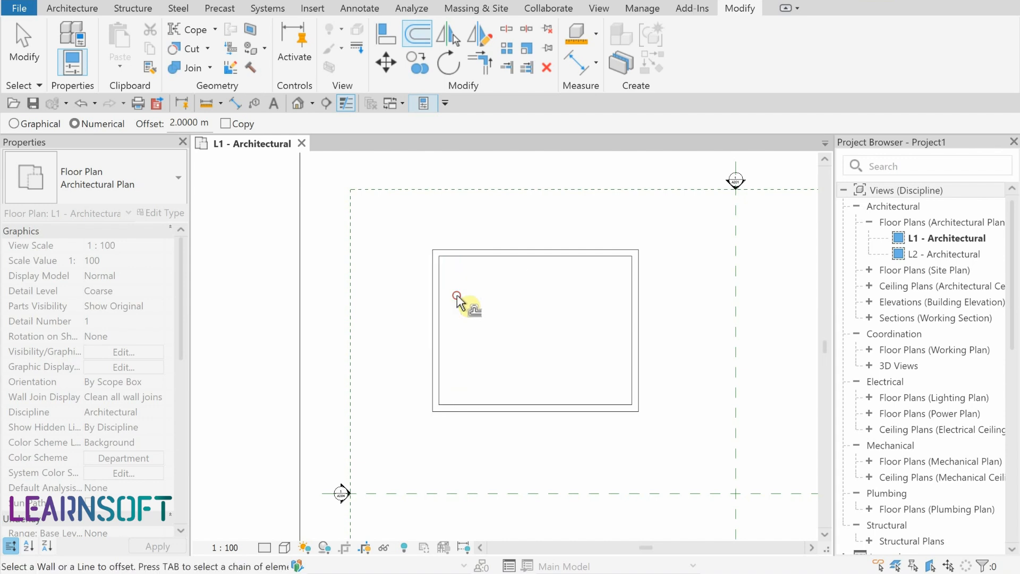
click(640, 330)
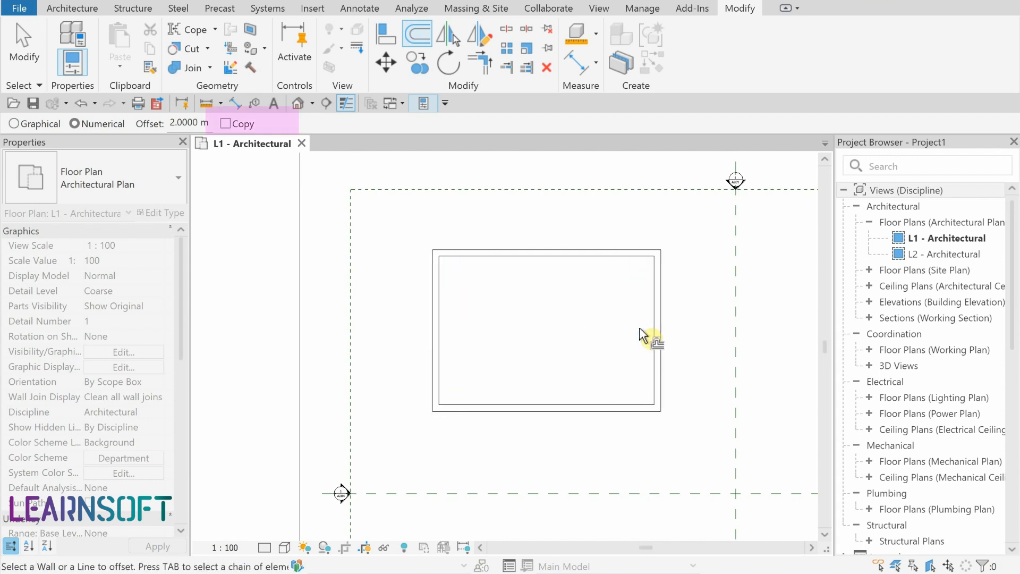
click(552, 416)
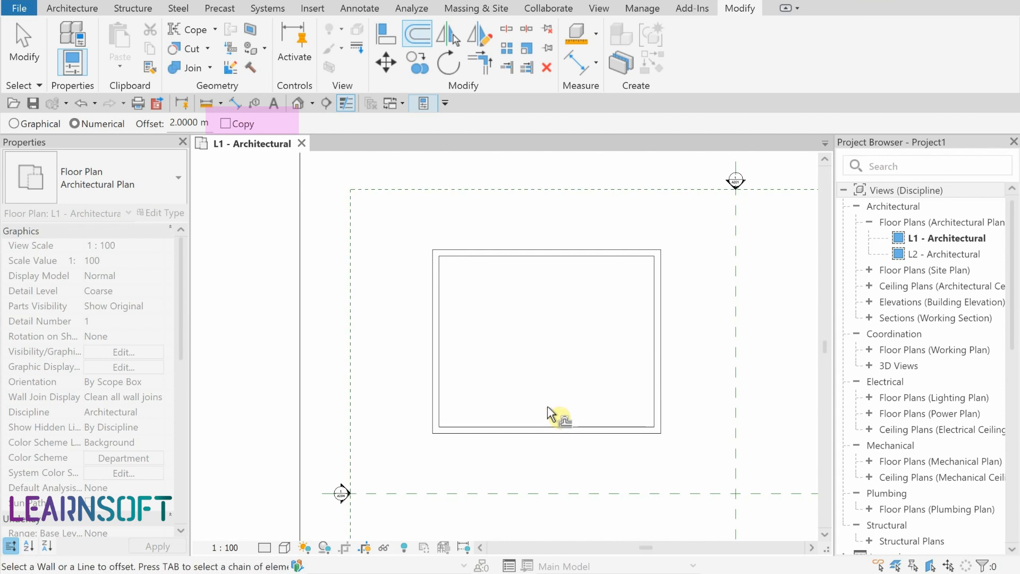
Offset the moved walls 2 m back inward one by one, without making copies
click(546, 428)
click(651, 375)
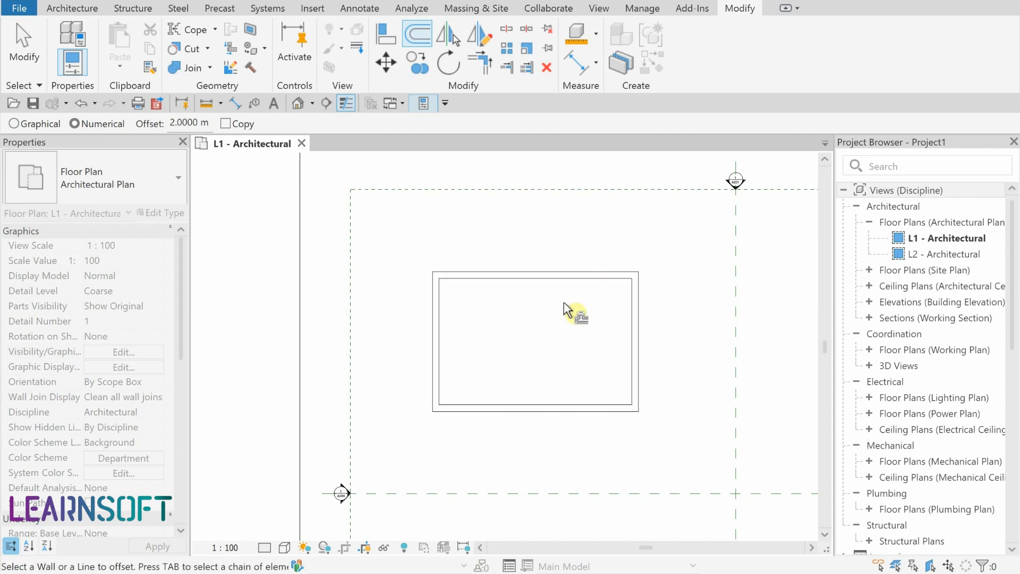
click(438, 331)
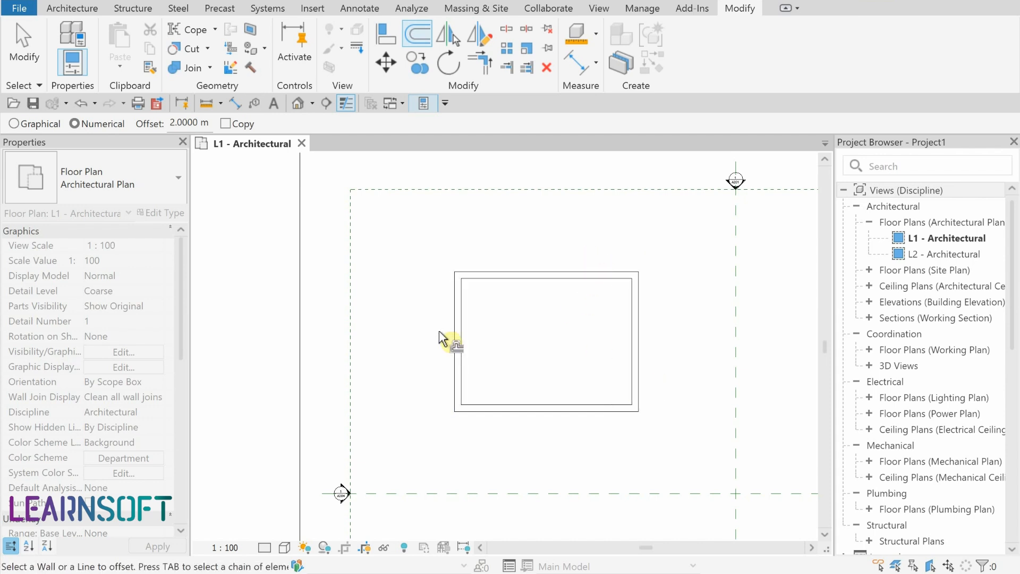
Offset the rectangle's entire wall chain 2 m to the outside without making a copy
key(Tab)
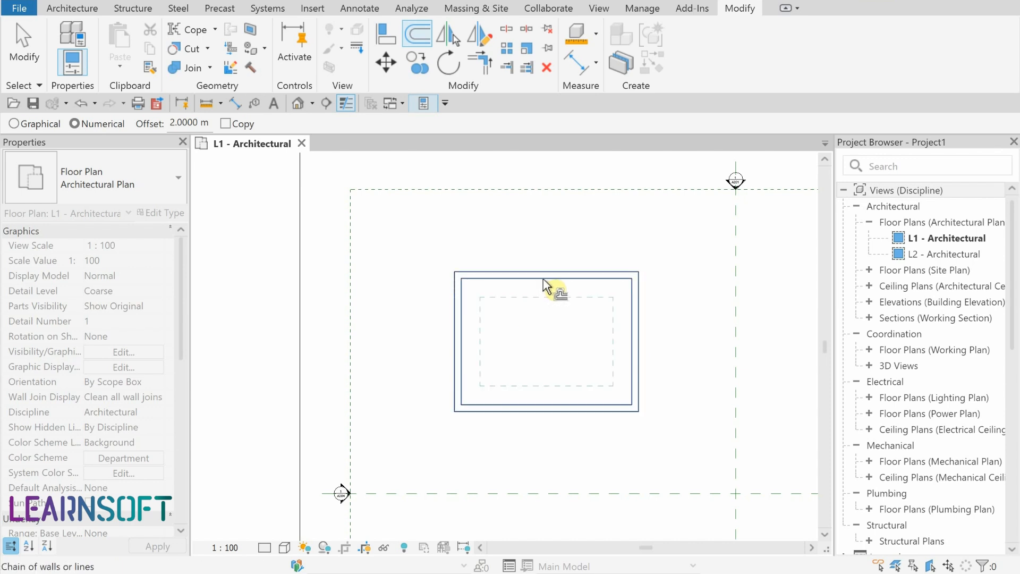
key(Tab)
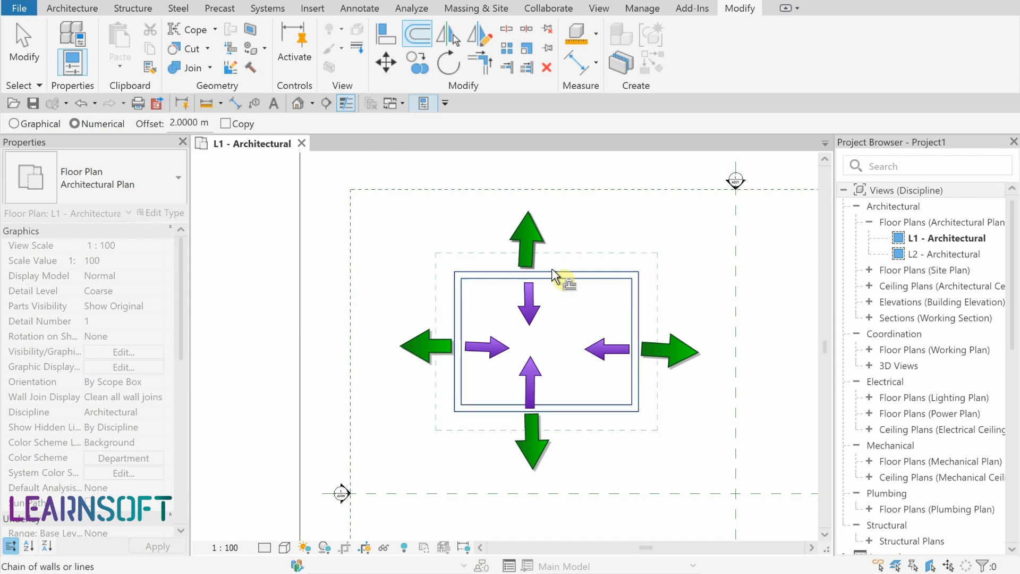
key(Tab)
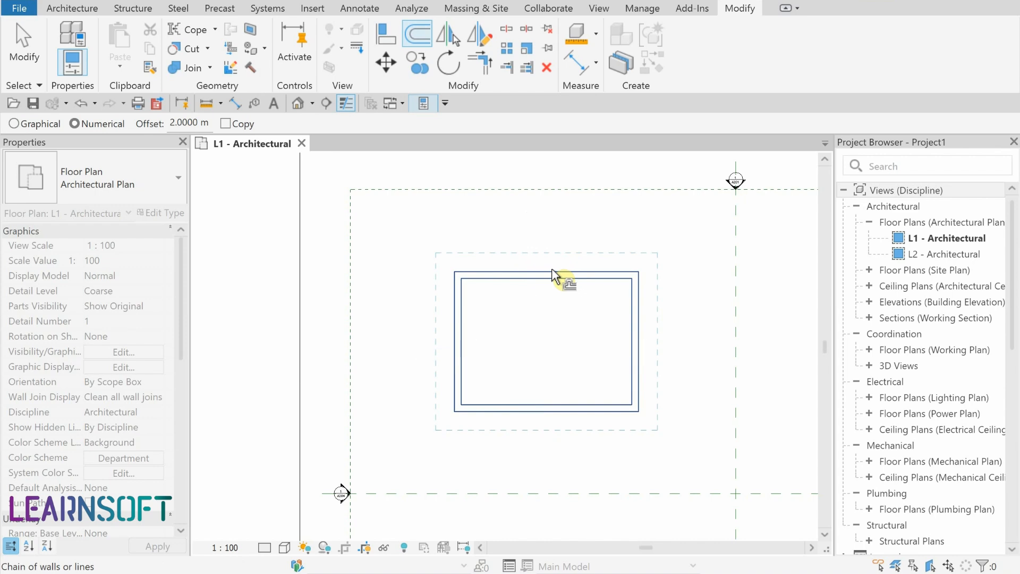
click(552, 275)
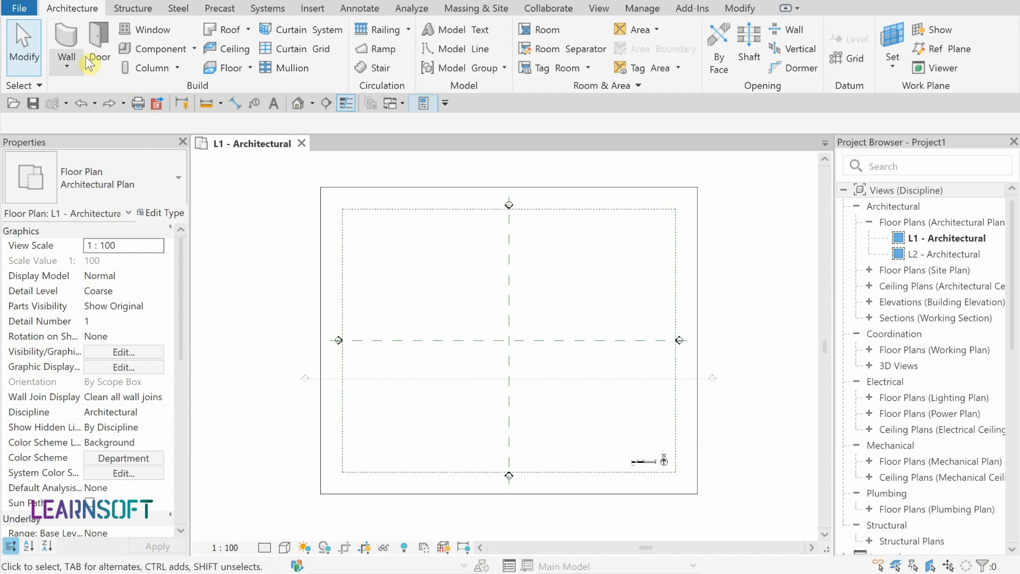
Draw a rectangle of Concrete 200mm walls, about 19.8 m wide inside, in the upper-left quadrant of the empty L1 plan
click(66, 46)
click(701, 31)
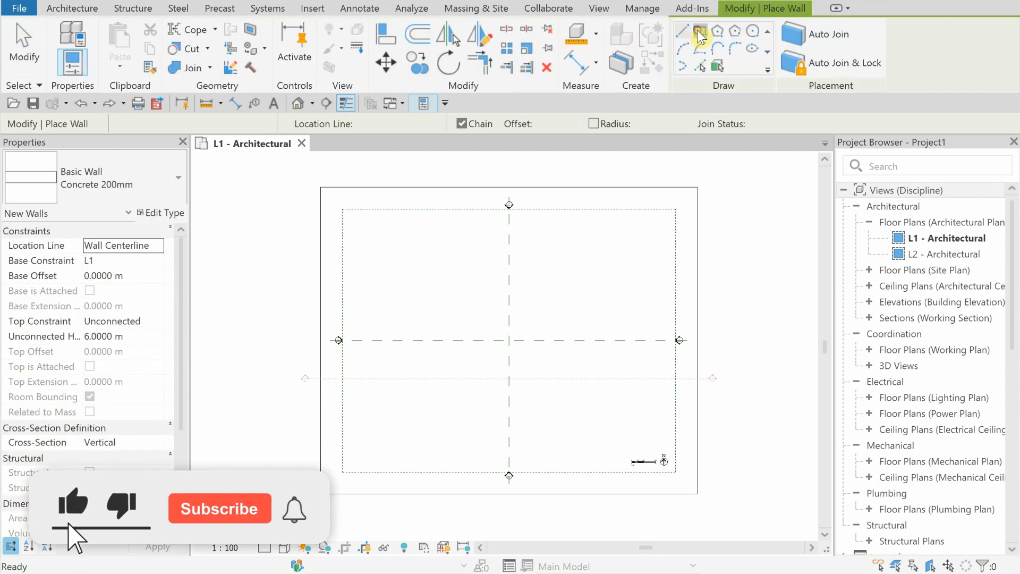
scroll(394, 260, up, 4)
click(413, 255)
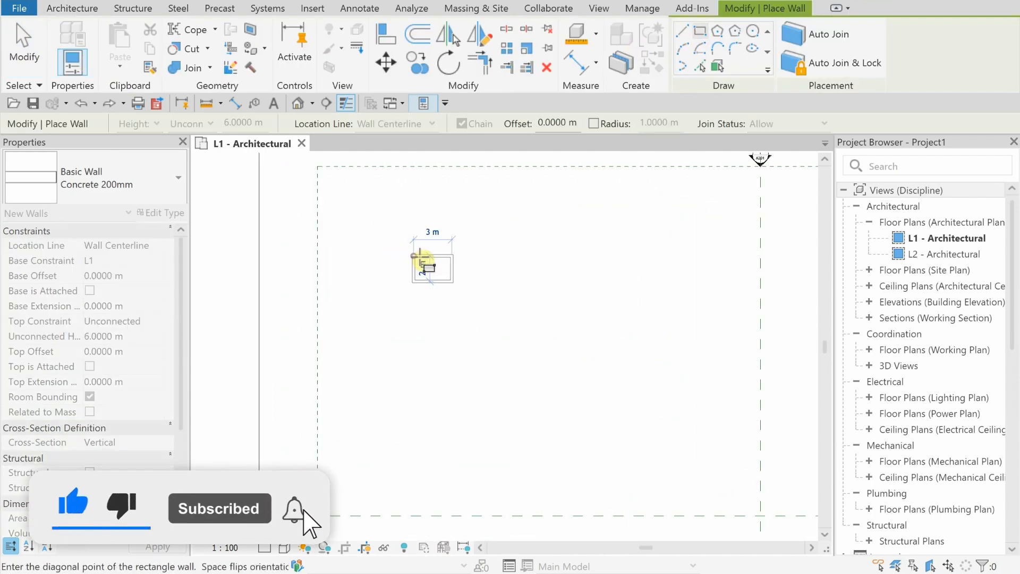
click(670, 448)
key(Escape)
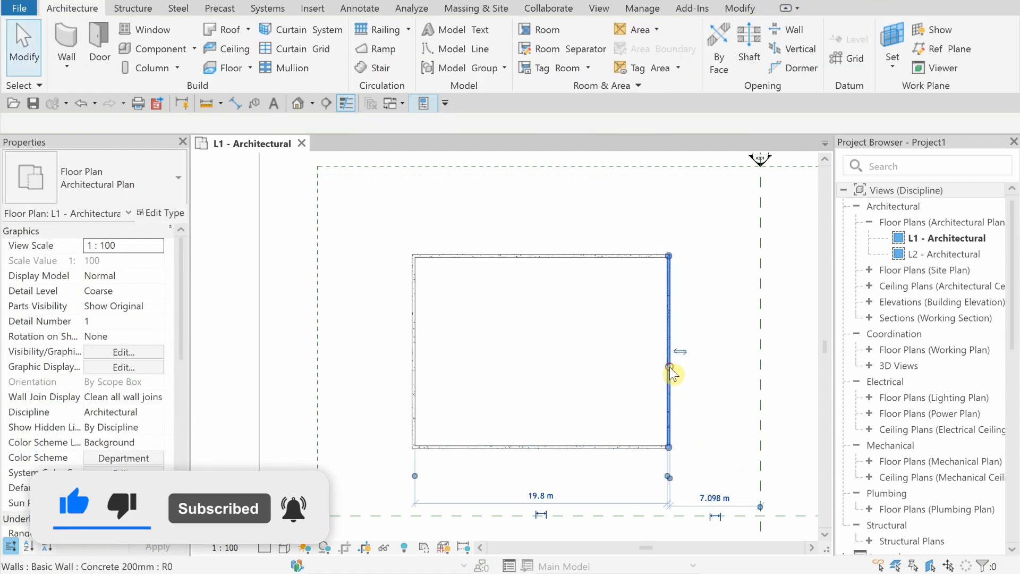
Set the wall rectangle's inside width to 25 m and its inside height to 16 m
click(669, 367)
click(546, 496)
text(25)
key(Return)
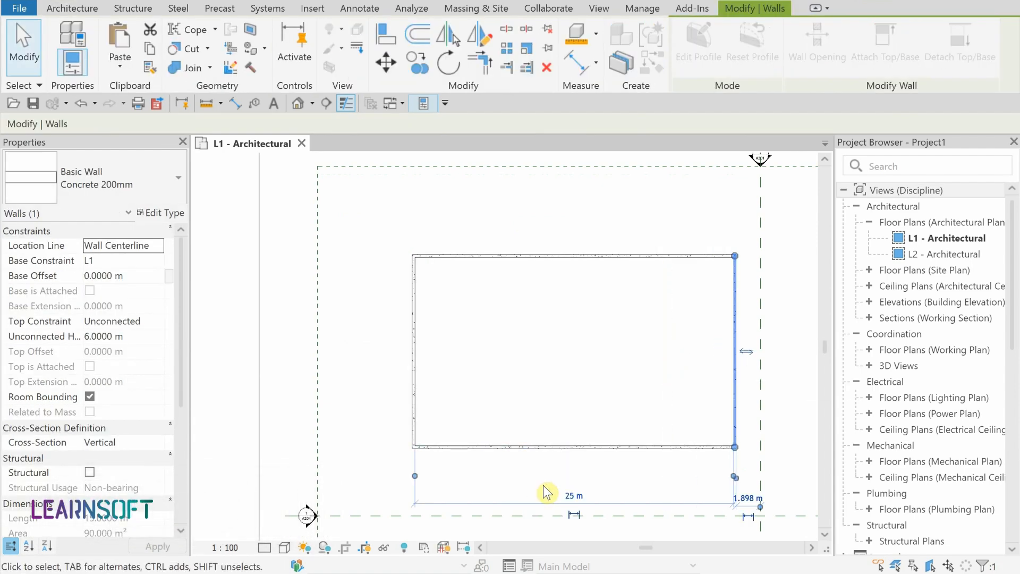
click(540, 448)
click(340, 349)
text(16)
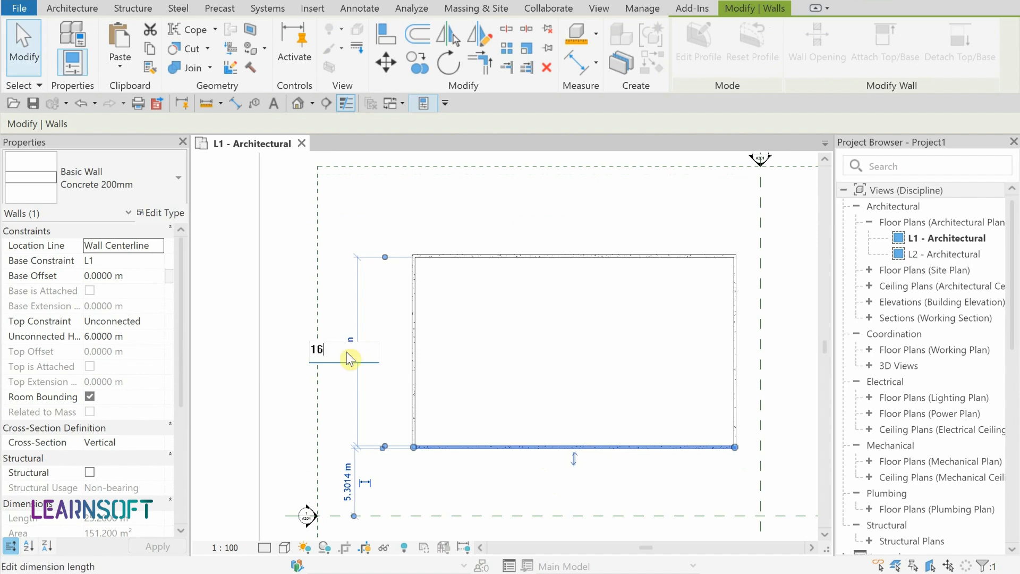
key(Return)
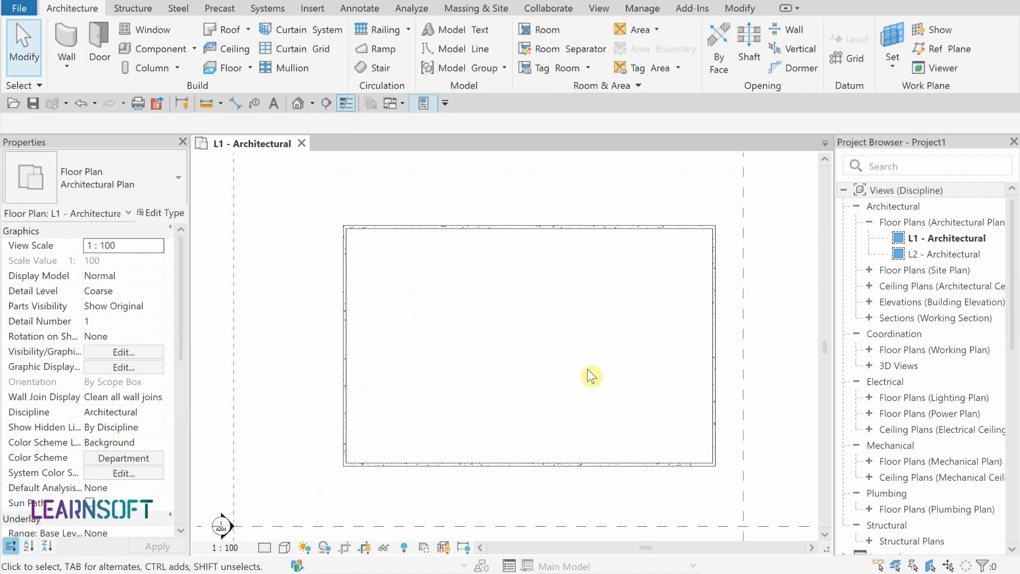
Offset copies of the rectangle's lower and upper walls 6 m inward to form a central corridor
click(67, 43)
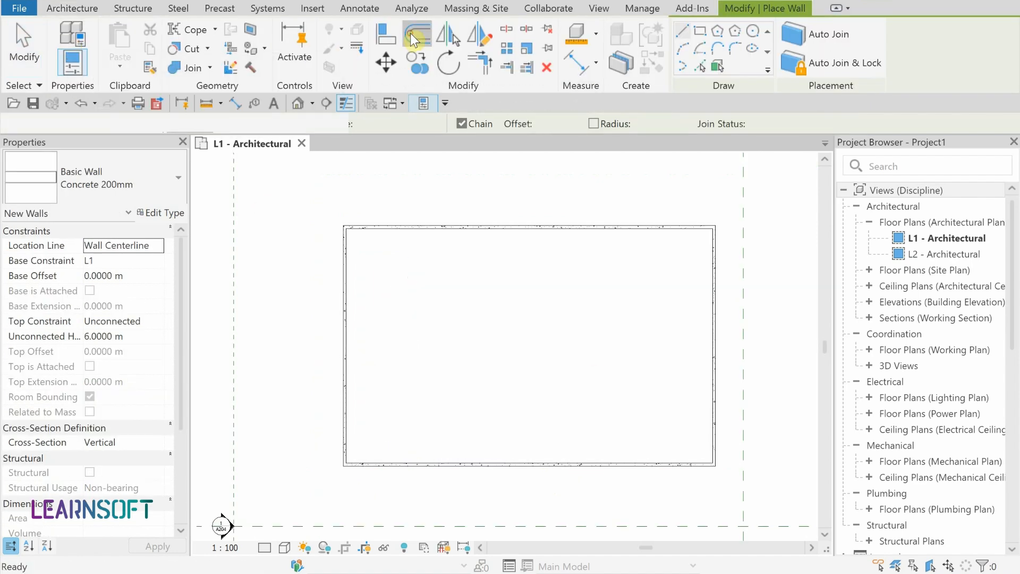
click(410, 34)
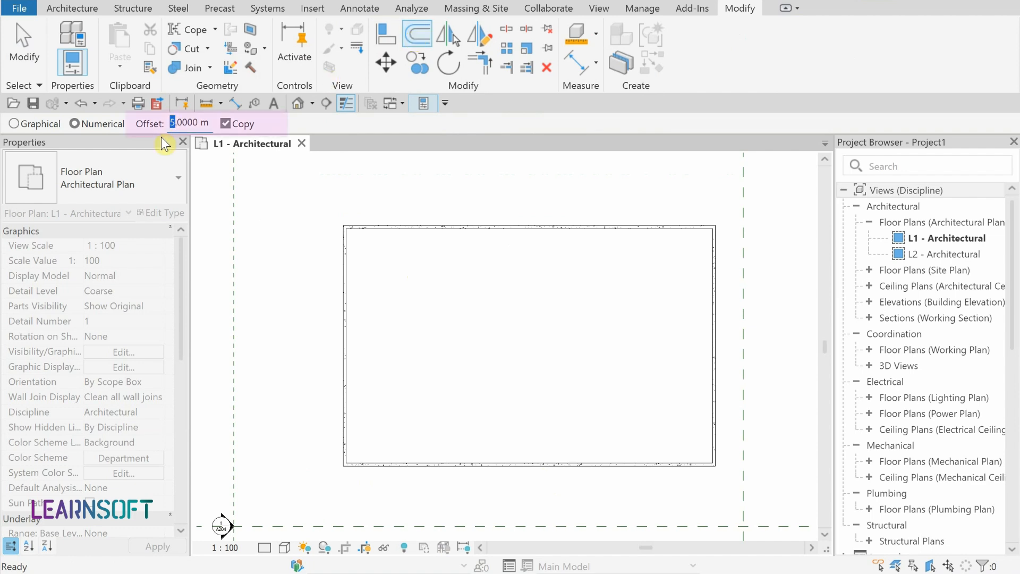
click(463, 463)
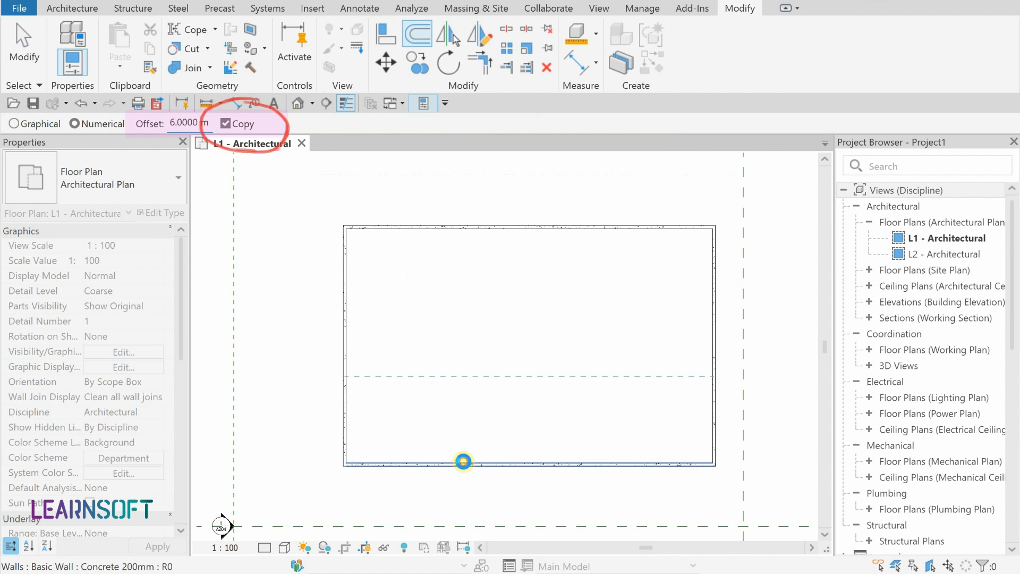
click(487, 230)
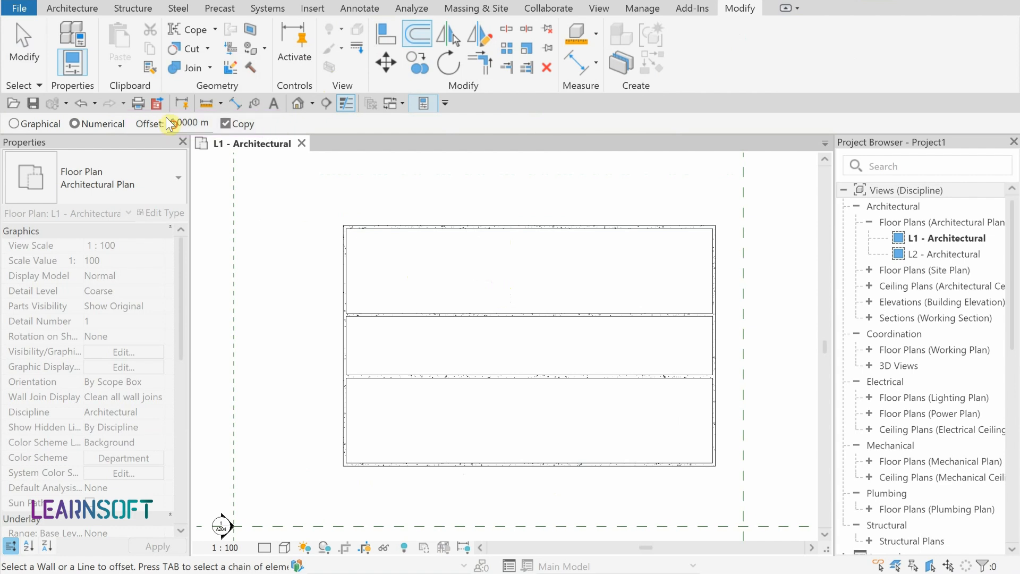
Offset a copy of the left wall 5 m inward and shorten it to span only the strip below the corridor
click(348, 277)
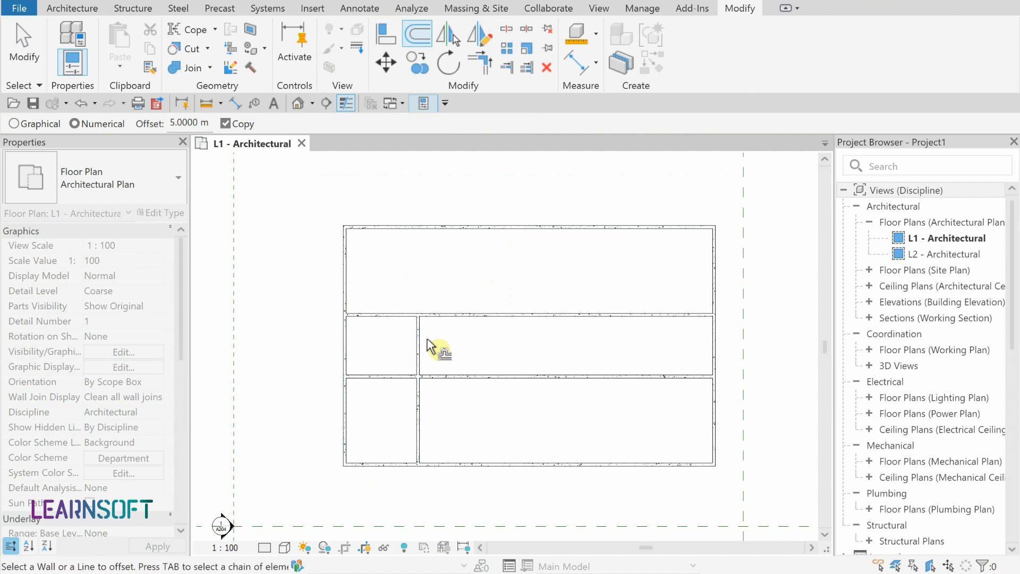
key(Escape)
click(420, 343)
drag(418, 316, 420, 378)
click(432, 382)
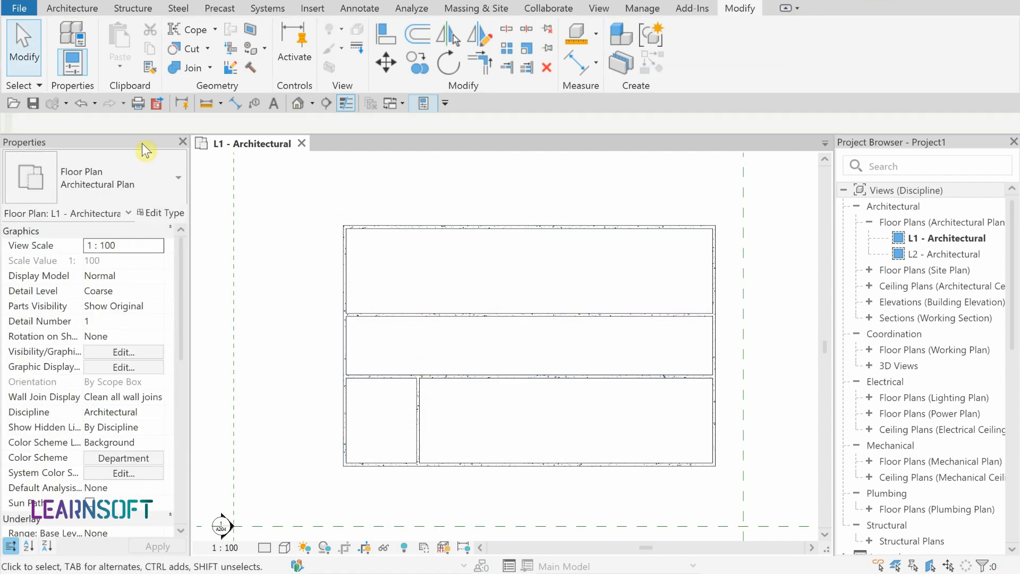
Offset another copy of the left wall 5 m inward and shorten it to span only the strip above the corridor
click(76, 11)
click(729, 12)
click(417, 35)
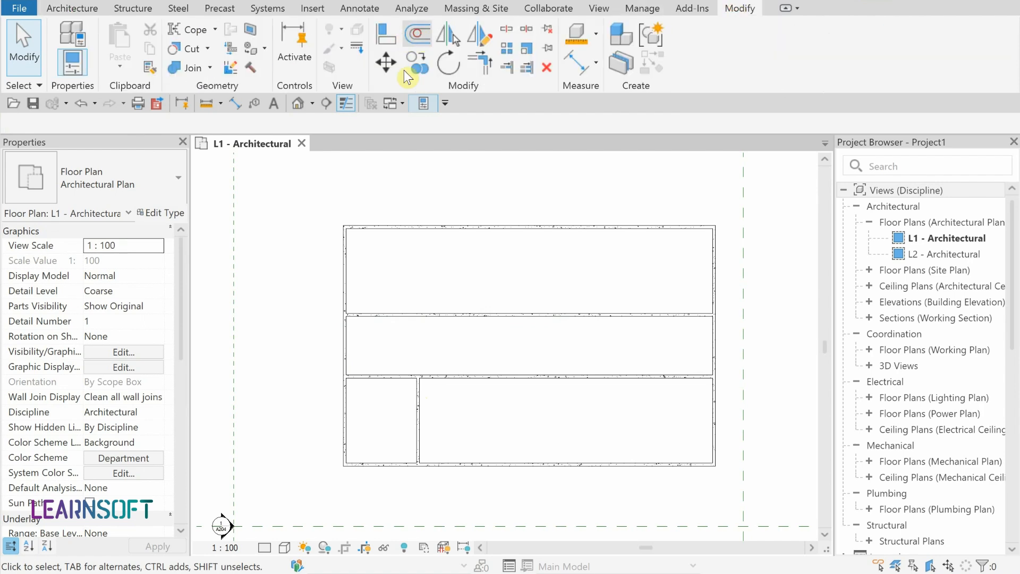
click(348, 262)
key(Escape)
click(419, 340)
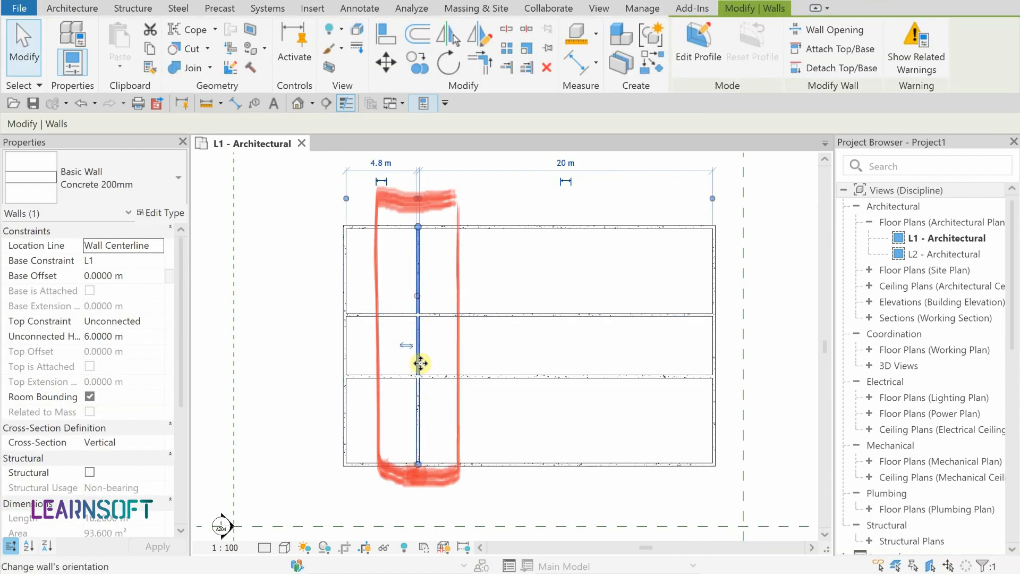
drag(419, 465, 417, 314)
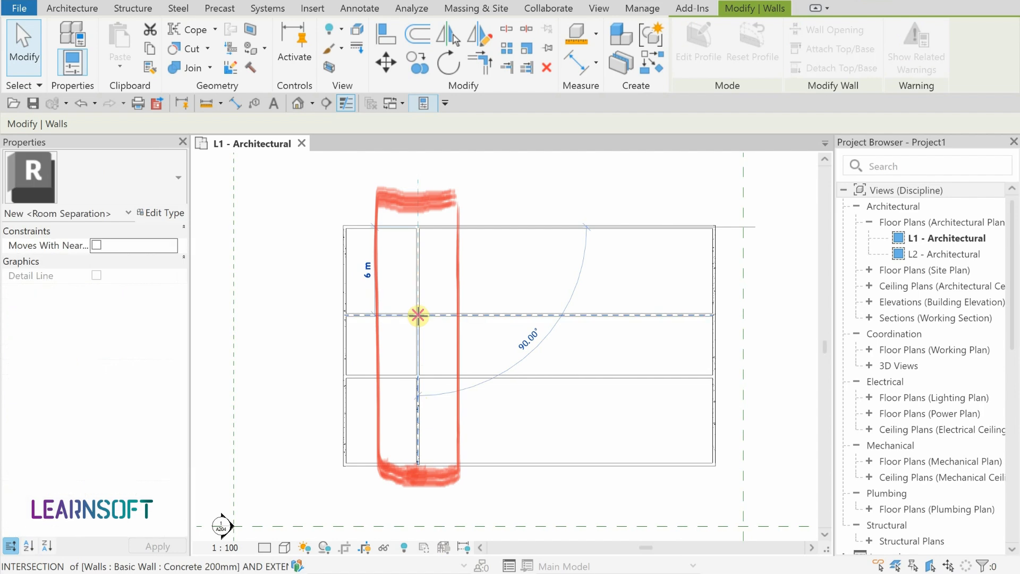
click(439, 333)
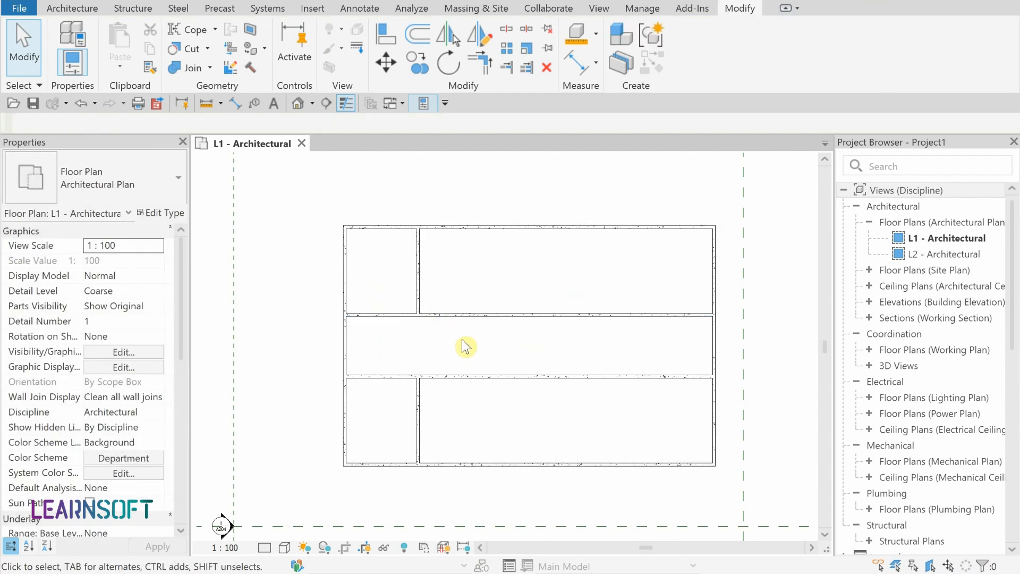
Offset copies of the short partition walls every 5 m to the right, dividing the upper and lower strips into five rooms each
click(426, 39)
click(416, 259)
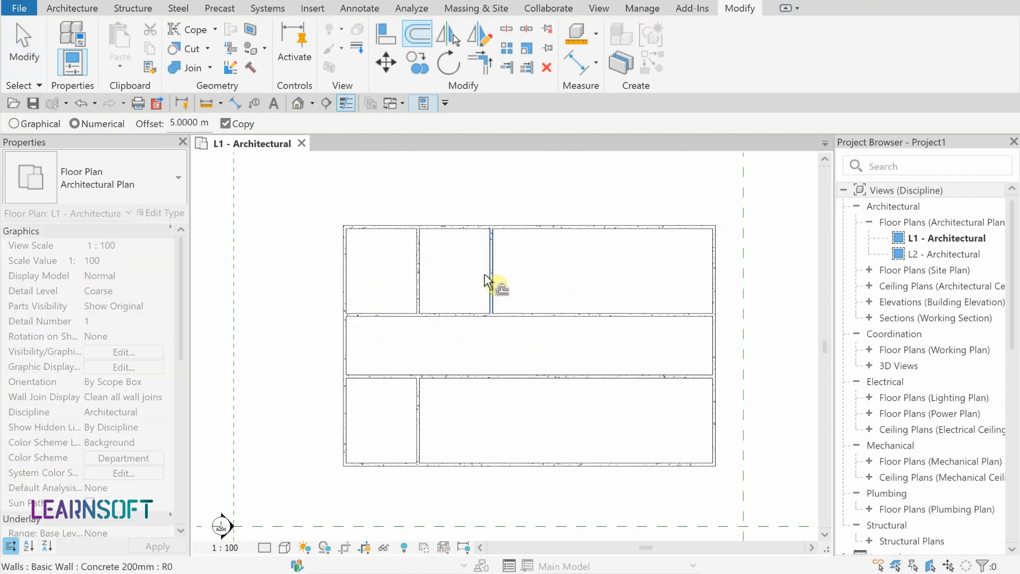
click(502, 286)
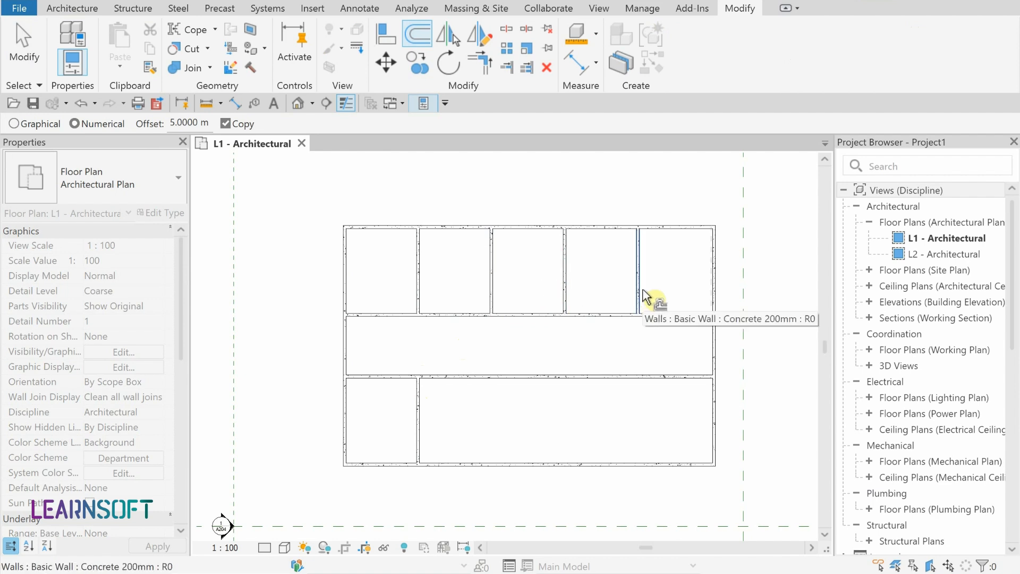
click(418, 426)
click(491, 427)
click(568, 443)
key(Escape)
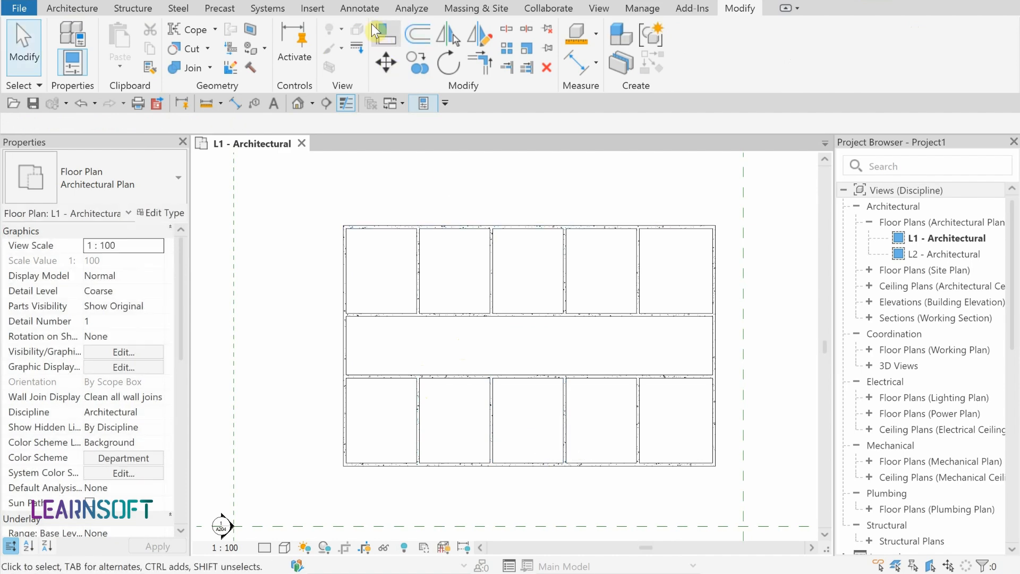
Add an aligned dimension across the upper-left room between its side walls' centerlines, and set the view scale to 1 : 200
click(360, 9)
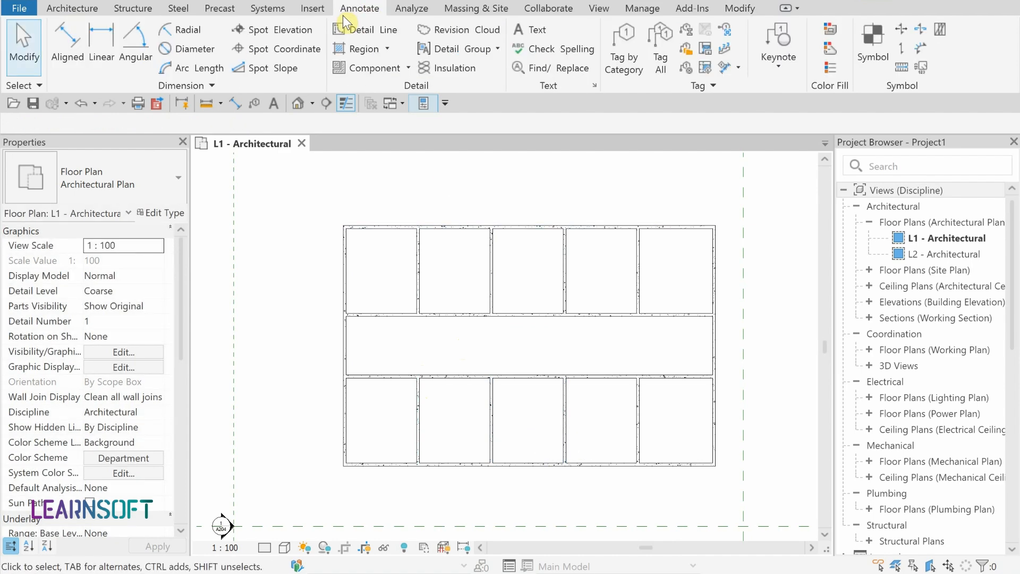
click(68, 46)
scroll(343, 268, up, 4)
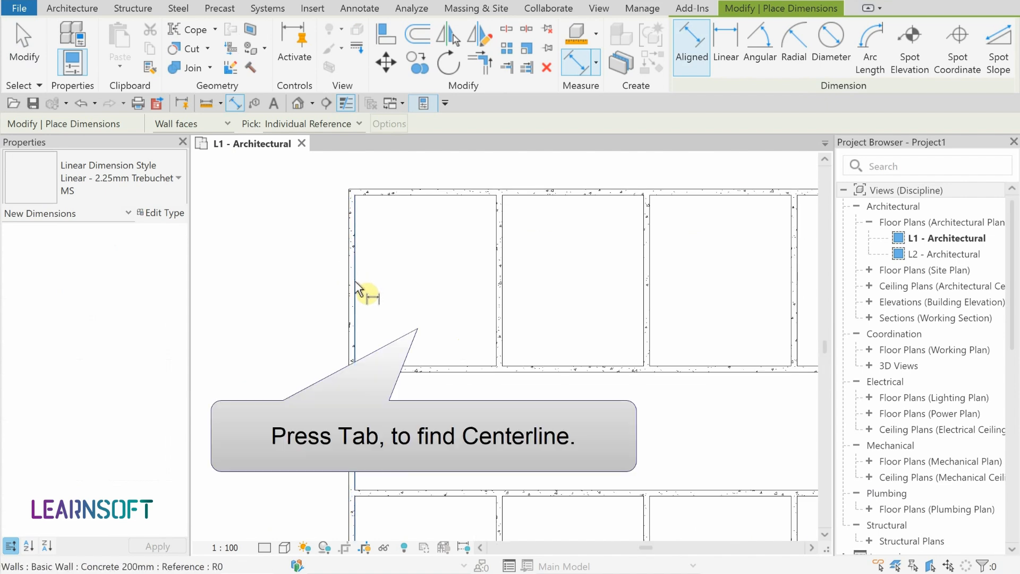
key(Tab)
click(354, 282)
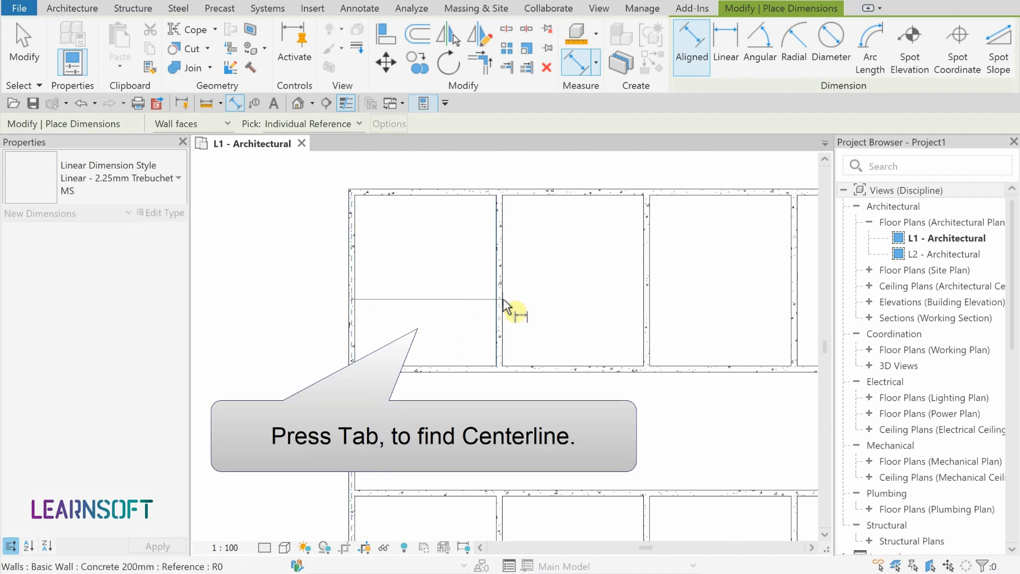
click(502, 301)
click(428, 293)
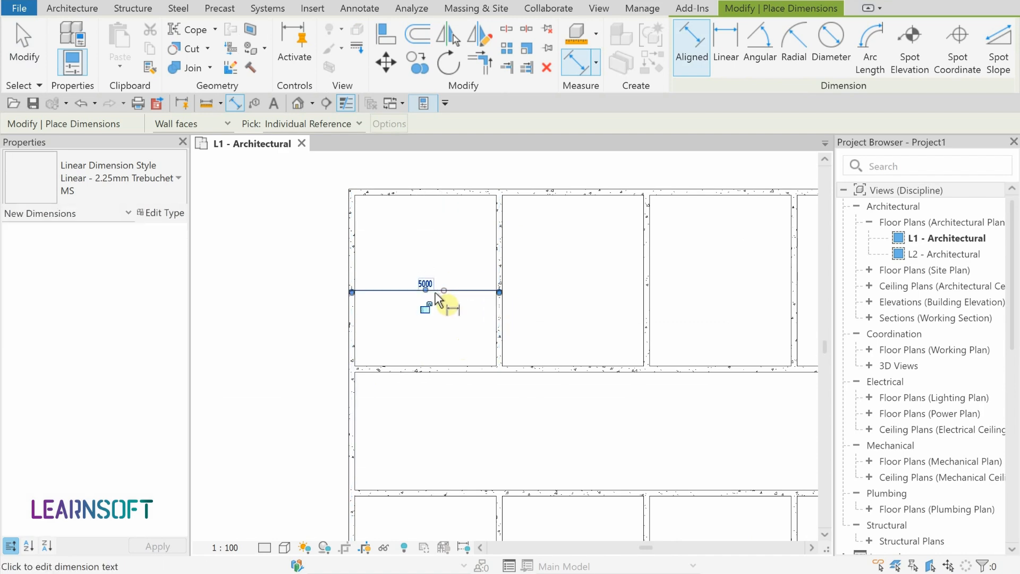
key(Escape)
click(227, 547)
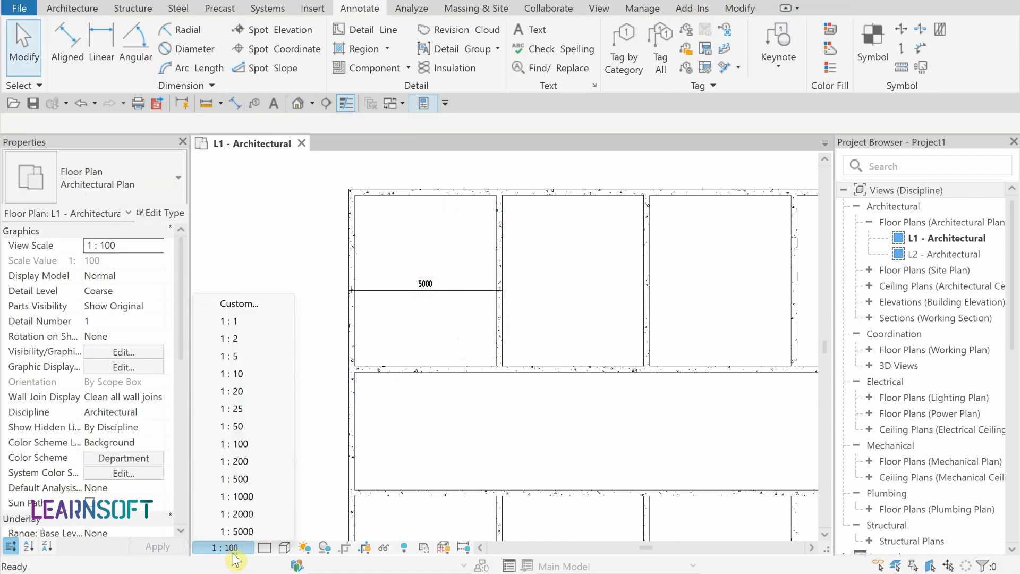
click(250, 461)
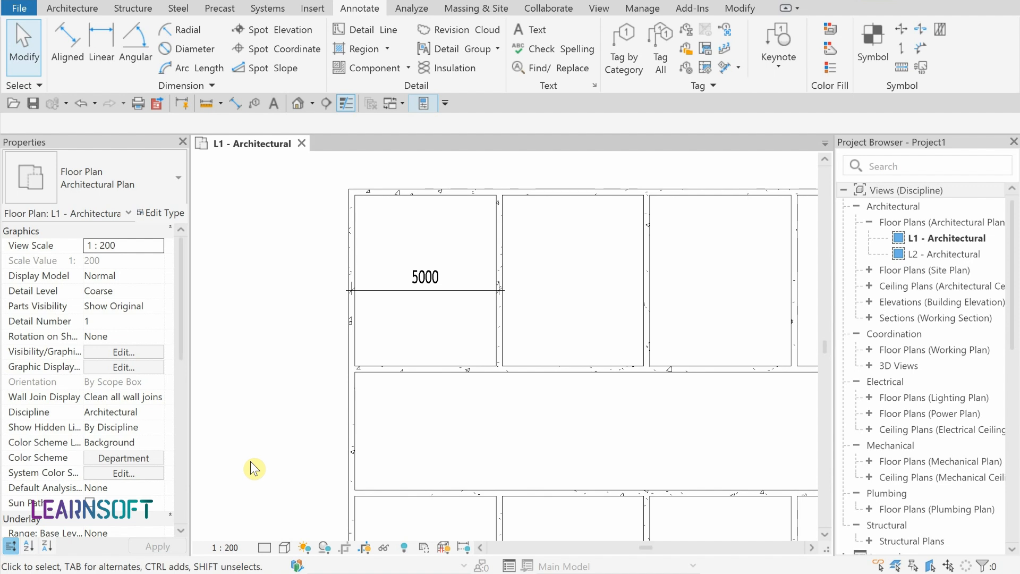
Set the linear dimension type's primary units format to Meters, rounded to 2 decimal places
click(453, 292)
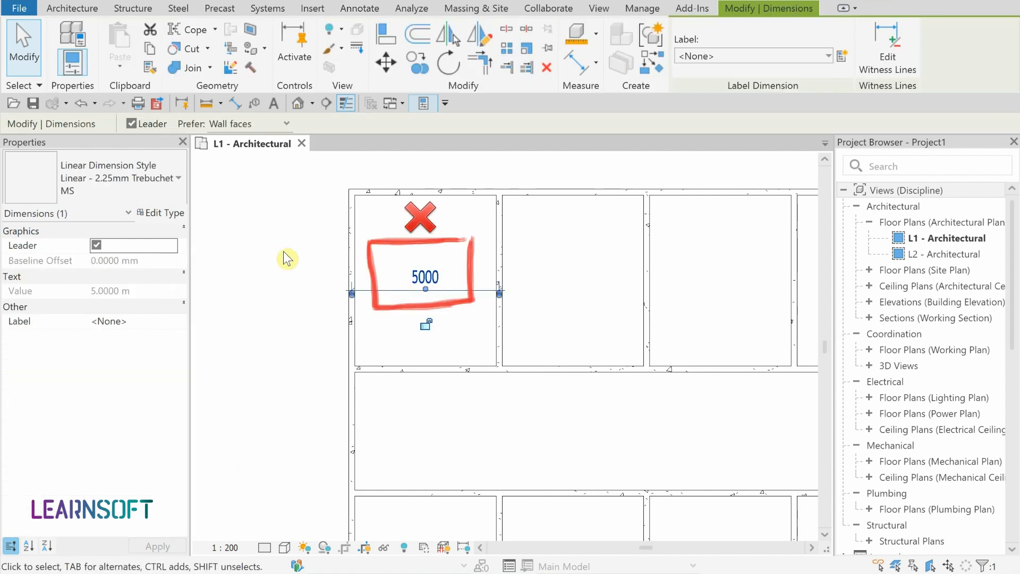
click(164, 212)
drag(467, 218, 472, 365)
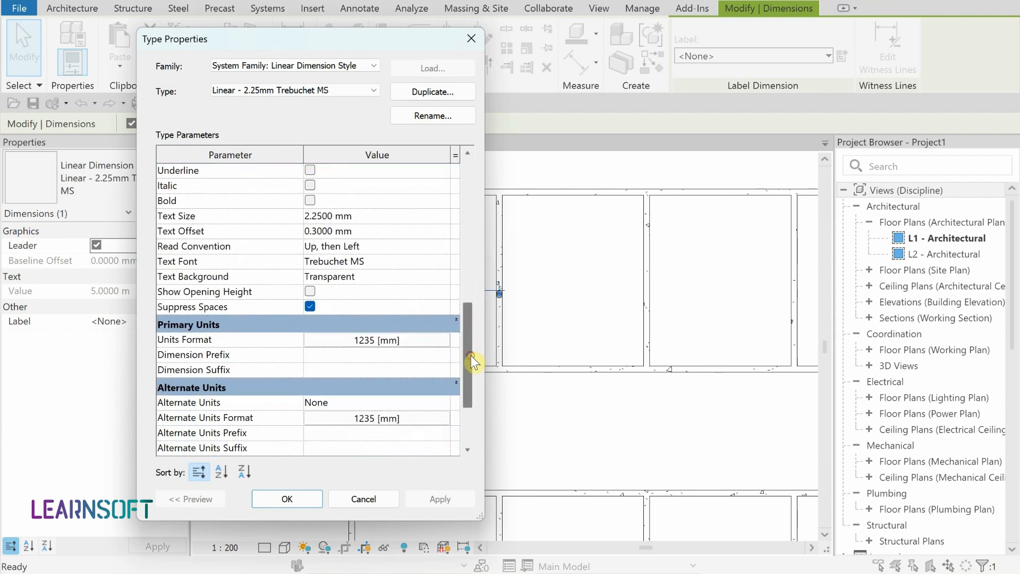
click(428, 340)
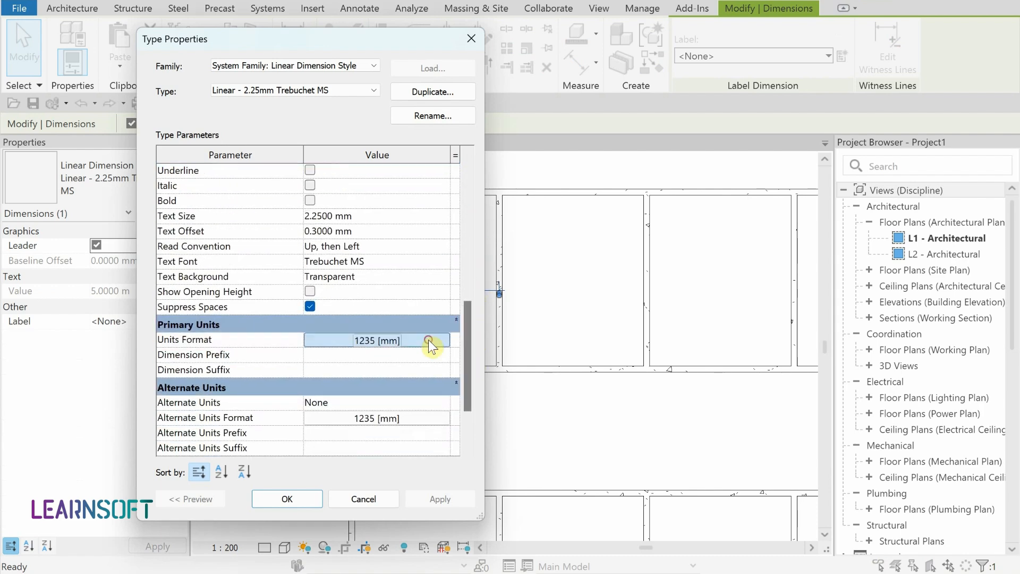
click(428, 340)
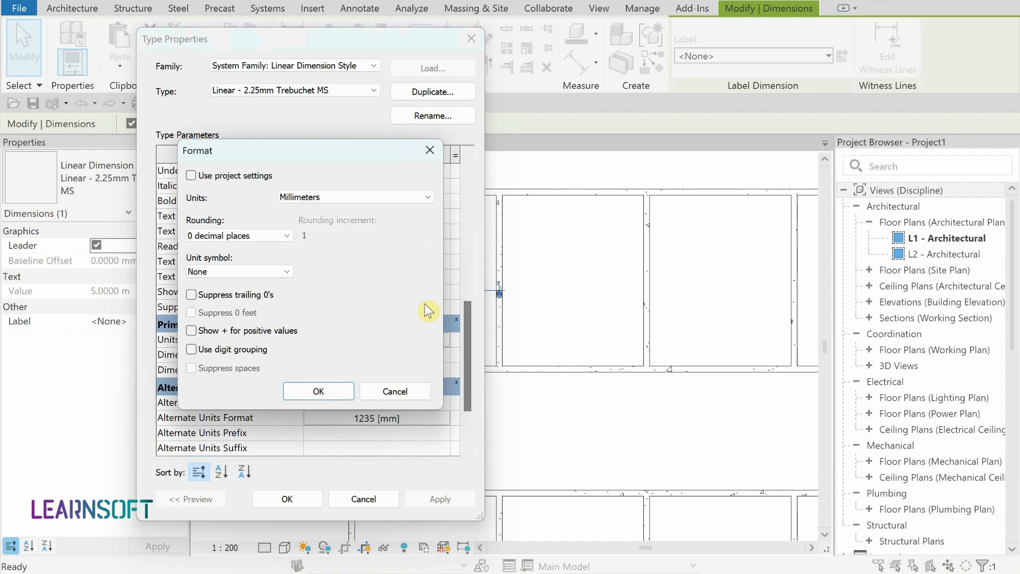
click(361, 201)
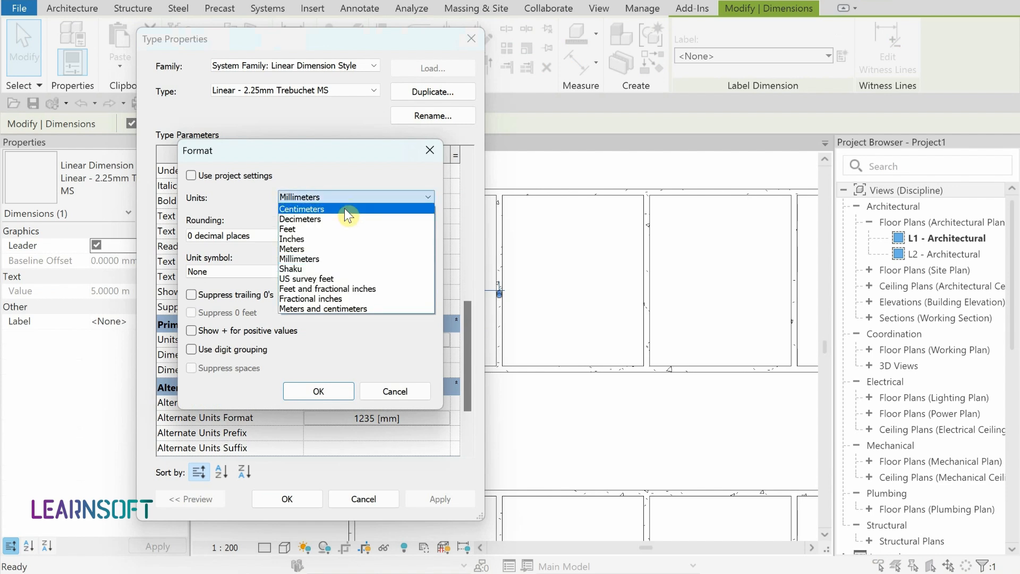
click(316, 249)
click(249, 235)
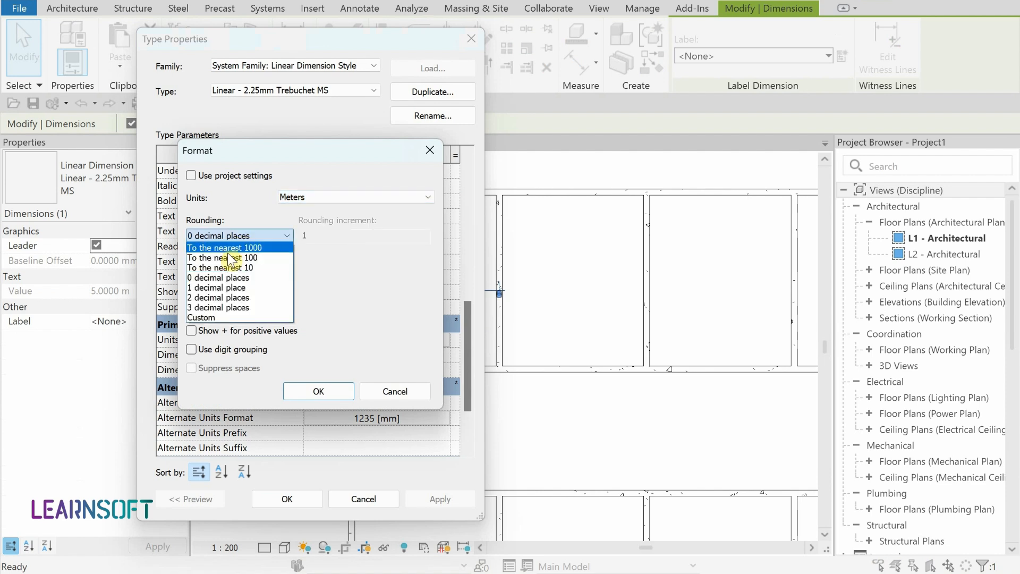
click(207, 297)
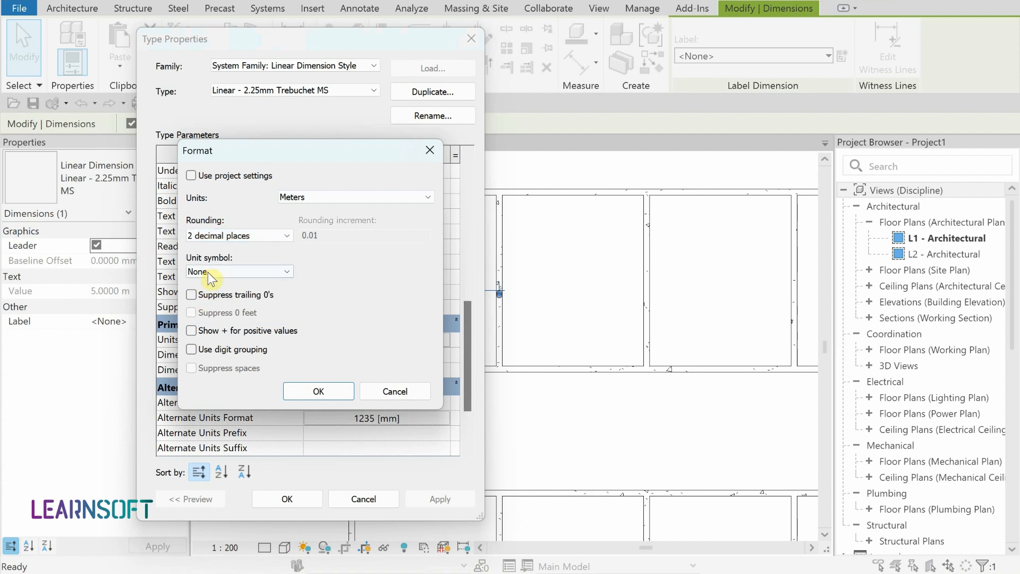
Set the dimension units' symbol to m, suppress trailing 0's, and apply the dimension type changes
click(212, 275)
click(205, 295)
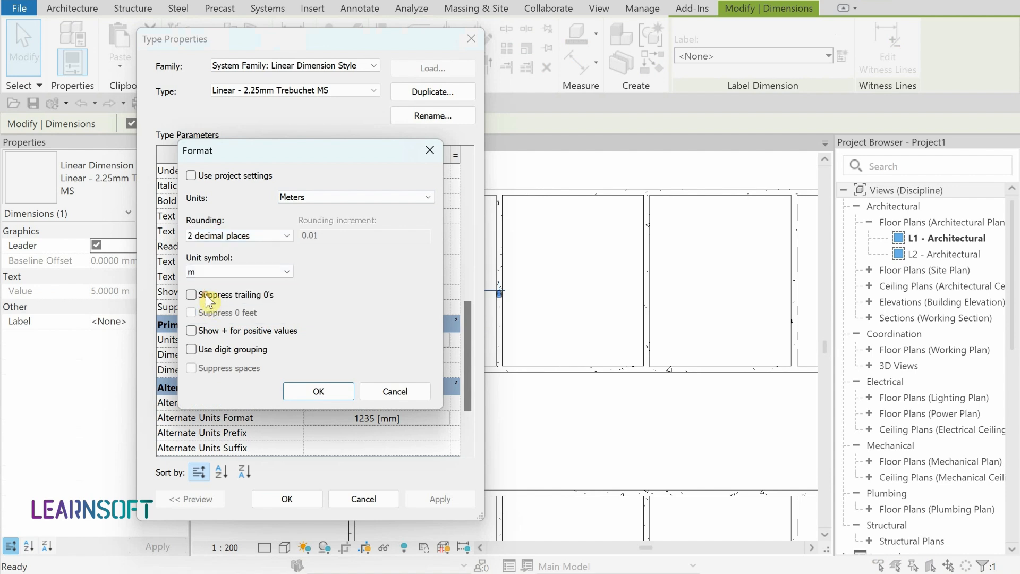
click(209, 301)
click(318, 391)
click(287, 499)
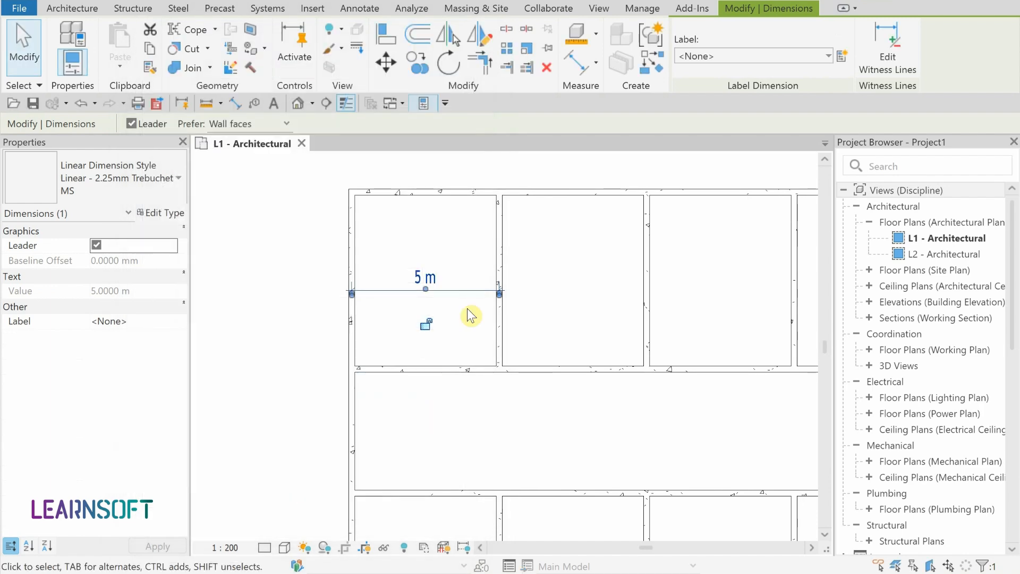
Add vertical aligned dimensions for the depth of the upper-left and lower-left rooms
scroll(302, 289, down, 3)
key(d)
key(i)
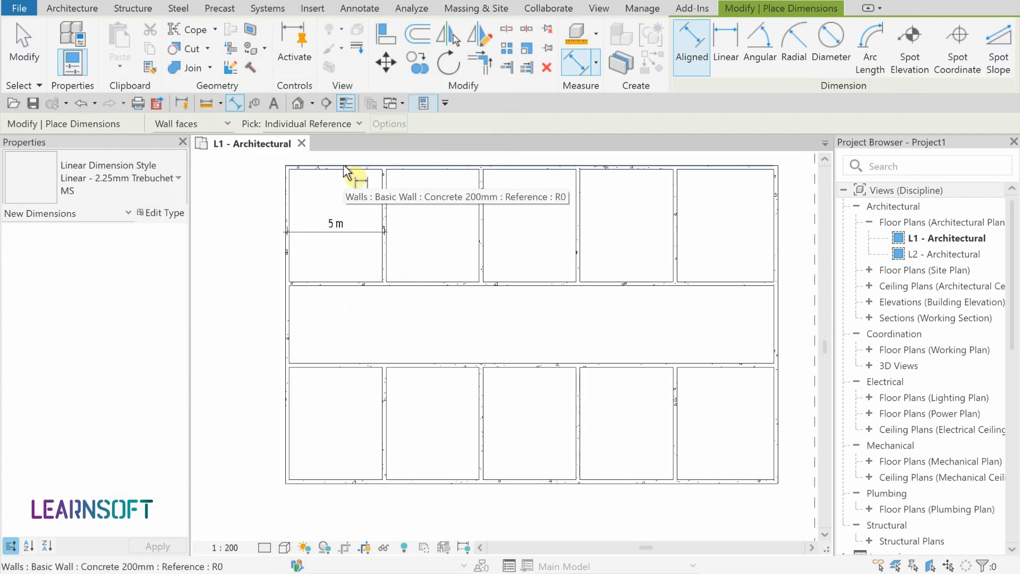
click(343, 167)
click(346, 286)
click(313, 268)
click(355, 367)
click(354, 481)
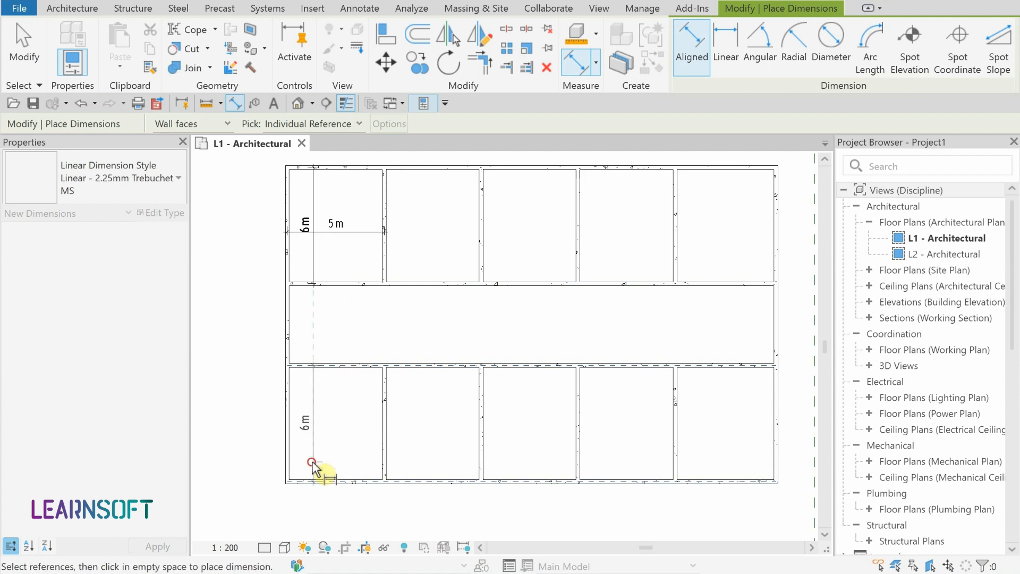
click(314, 467)
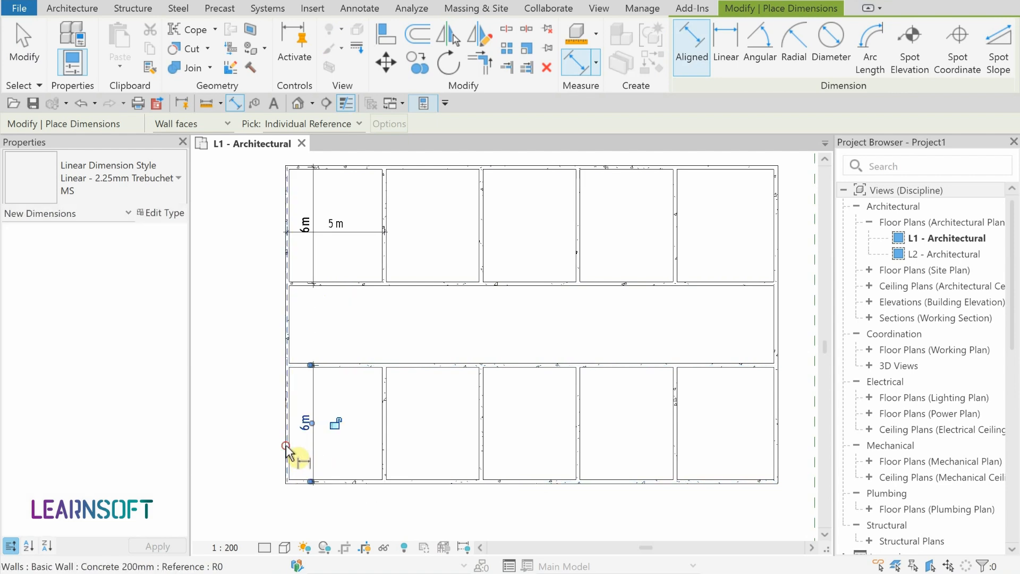
Dimension the lower-left room's width between the outer wall and the first partition
click(291, 451)
click(383, 453)
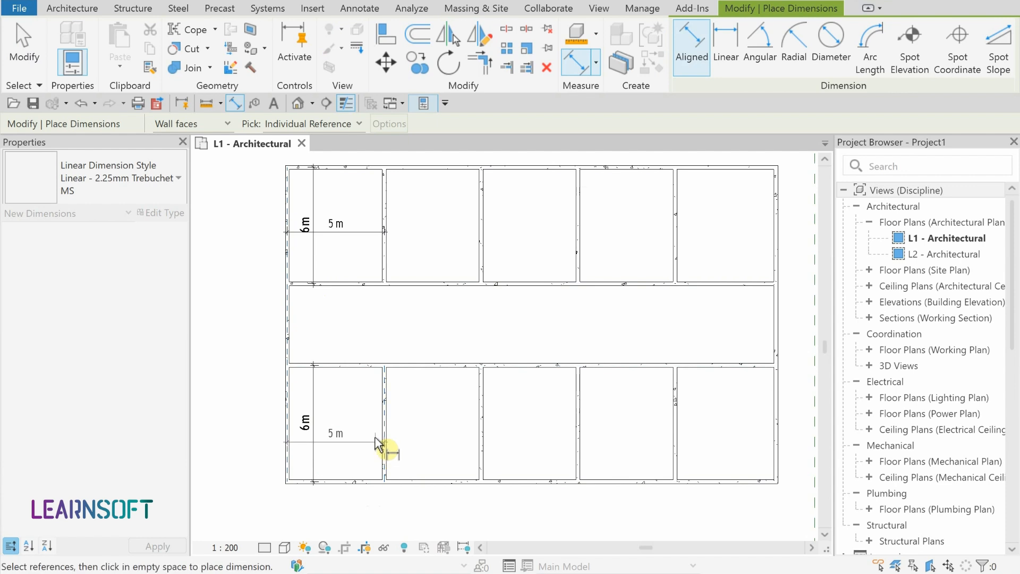
click(372, 390)
Place M_Door-Passage-Double-Flush 1700 x 2000mm doors in the outer walls at both ends of the corridor
scroll(439, 381, down, 1)
click(79, 12)
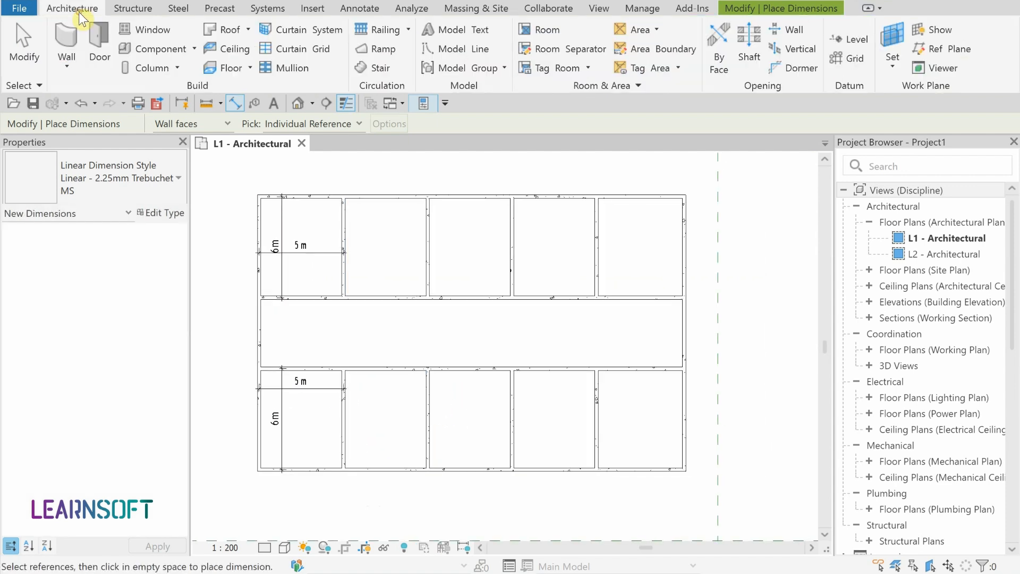
click(90, 32)
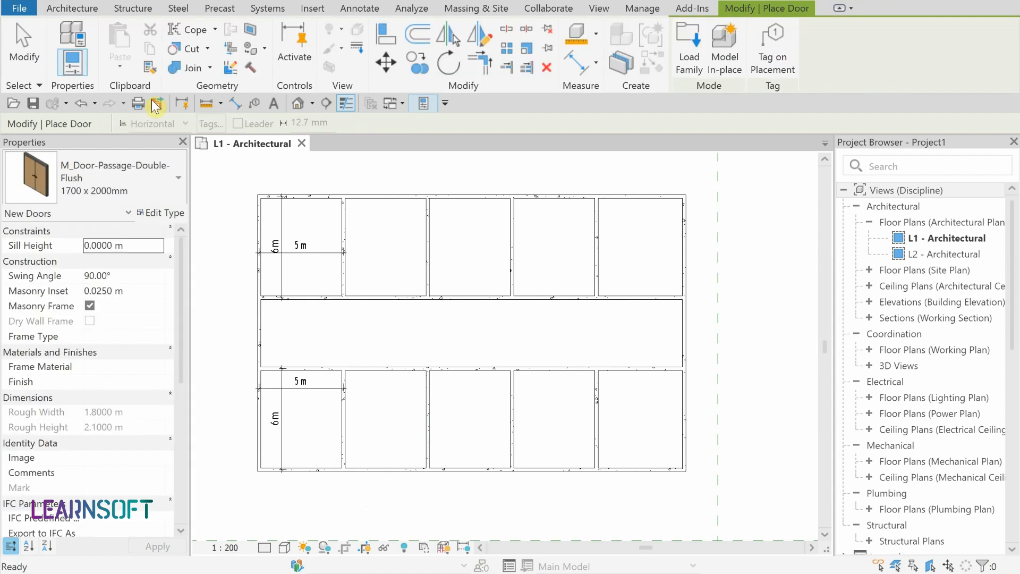
click(262, 335)
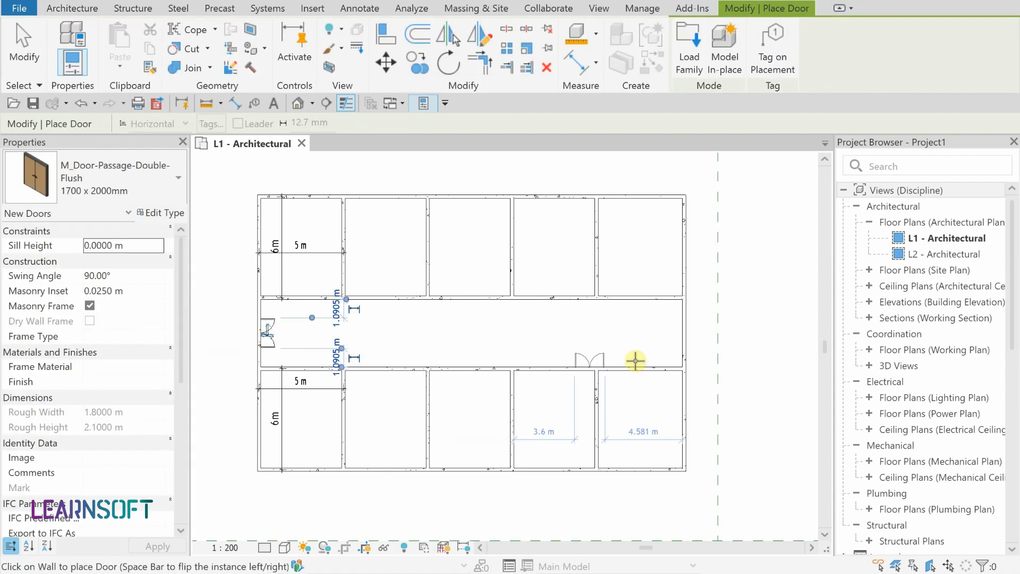
click(681, 335)
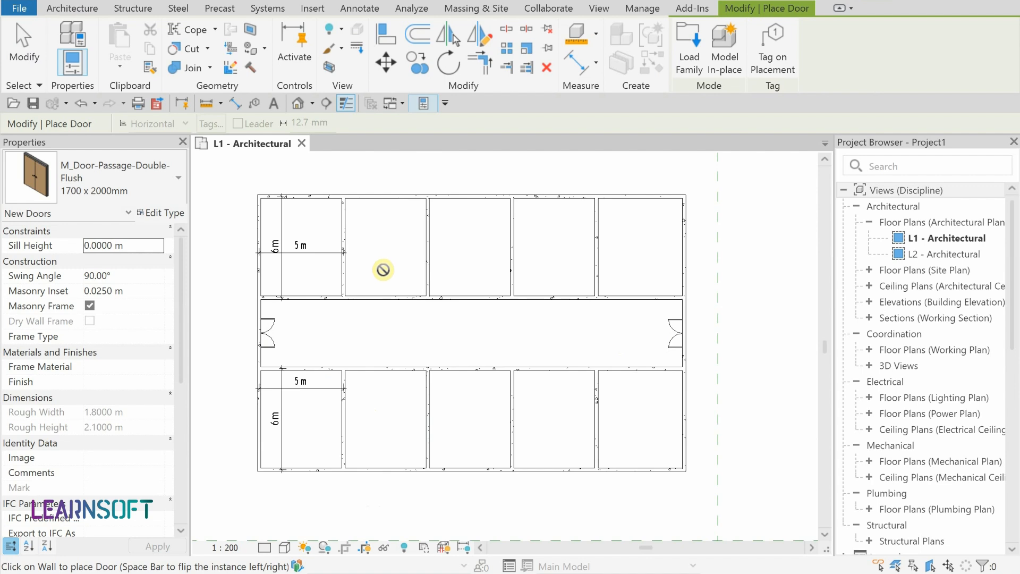
Place M_Door-Passage-Single-Flush 900 x 2400mm doors in the corridor walls of the upper-left and lower-left rooms, near the first partition
click(173, 195)
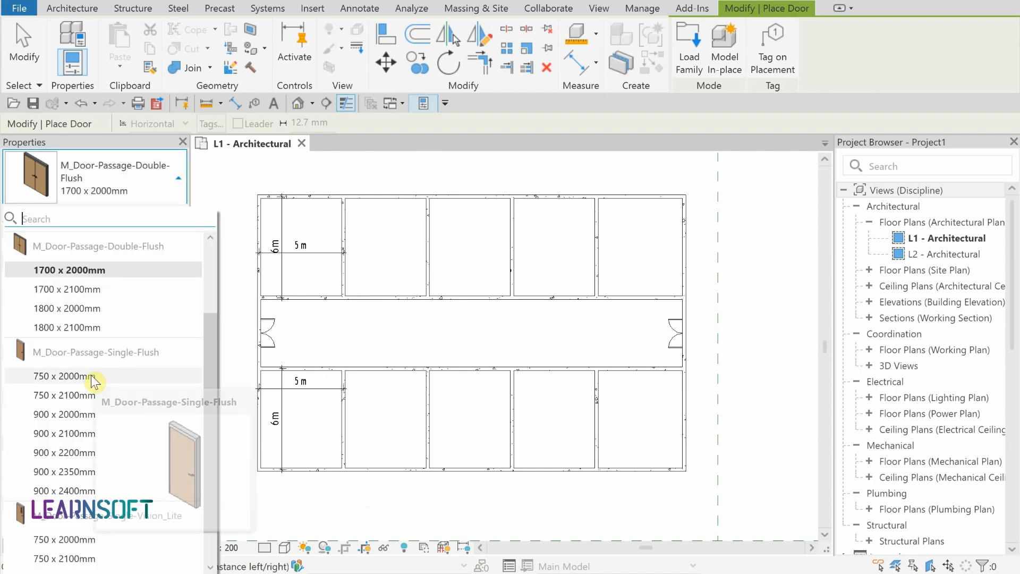
click(65, 490)
scroll(327, 296, up, 2)
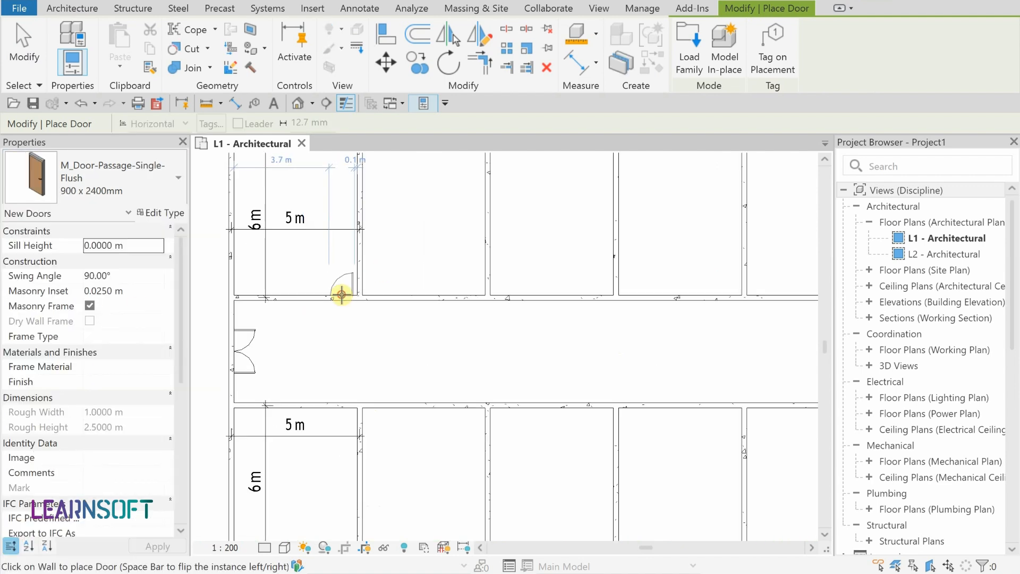
scroll(331, 393, down, 1)
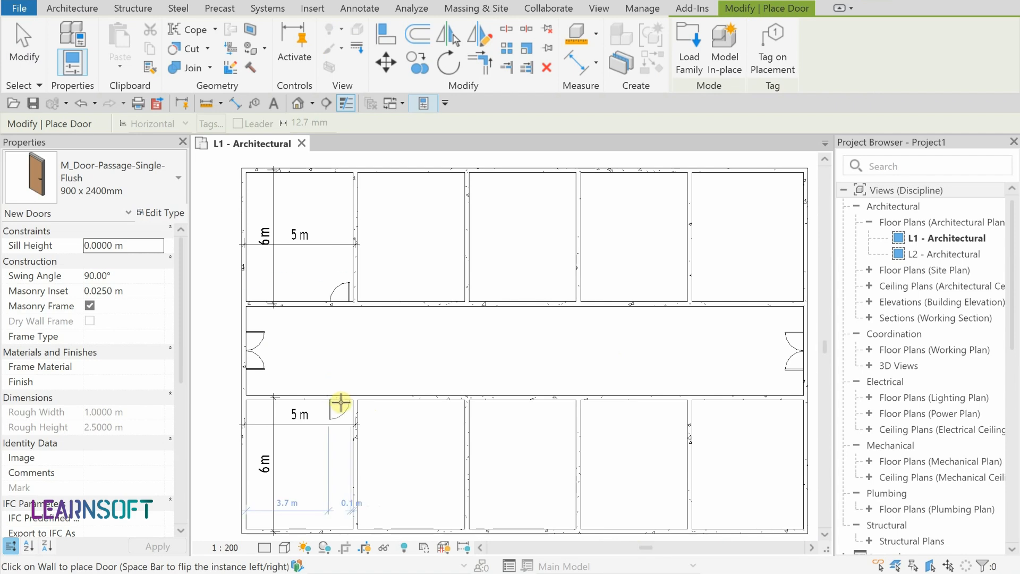
scroll(339, 405, up, 2)
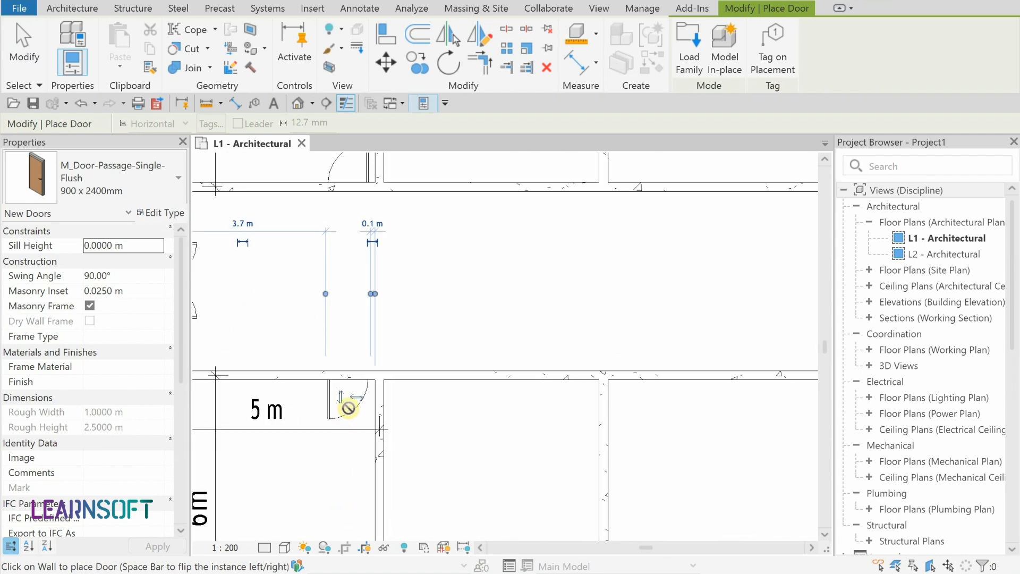
Flip the hand of the lower-left room's door so it hinges beside the partition
key(Escape)
click(340, 404)
click(352, 398)
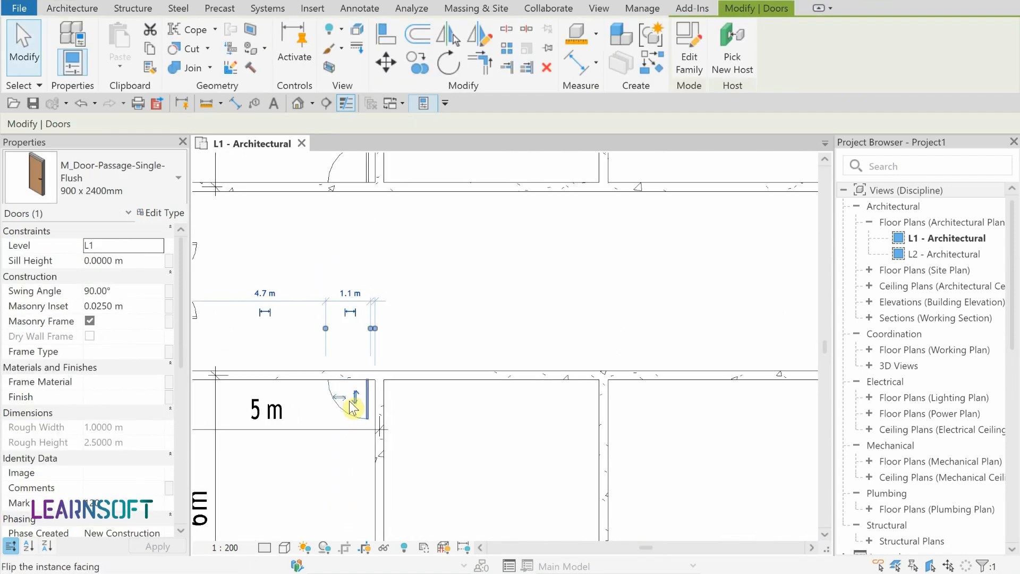
Place M_Window-Double-Hung 750 x 1200mm windows centered in the outer horizontal walls of the upper-left and lower-left rooms
scroll(347, 399, down, 4)
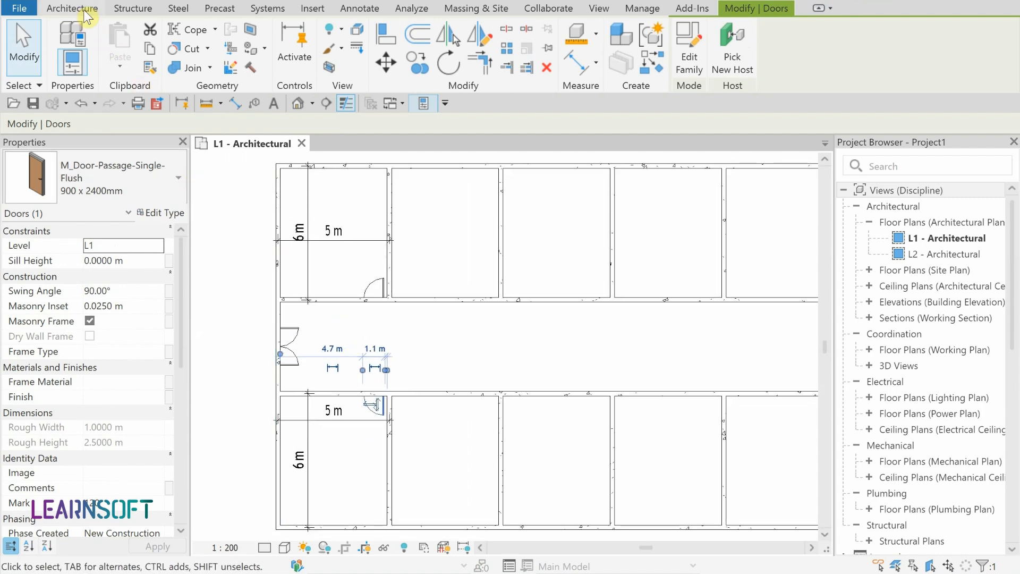
click(85, 16)
click(132, 30)
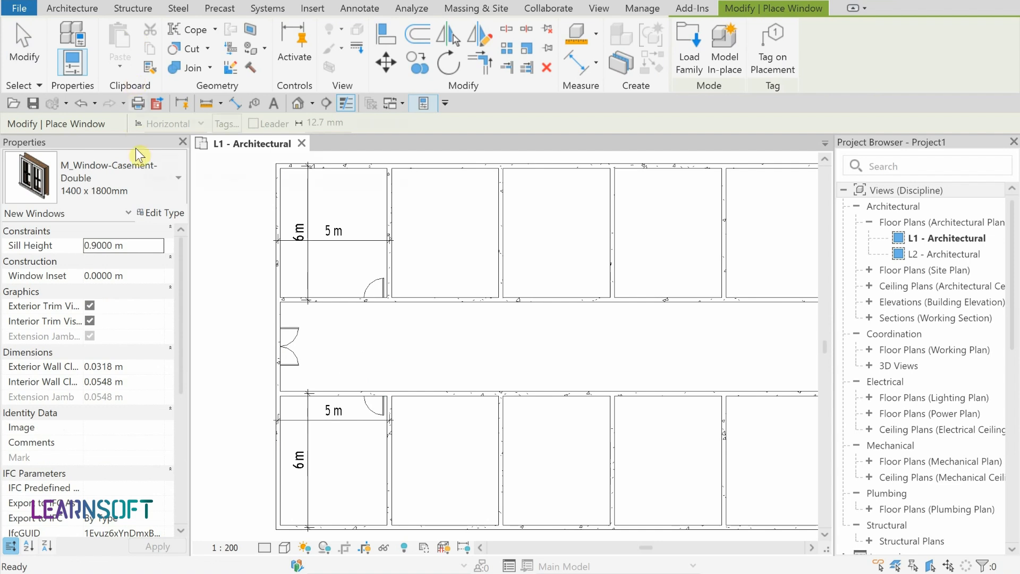
click(159, 182)
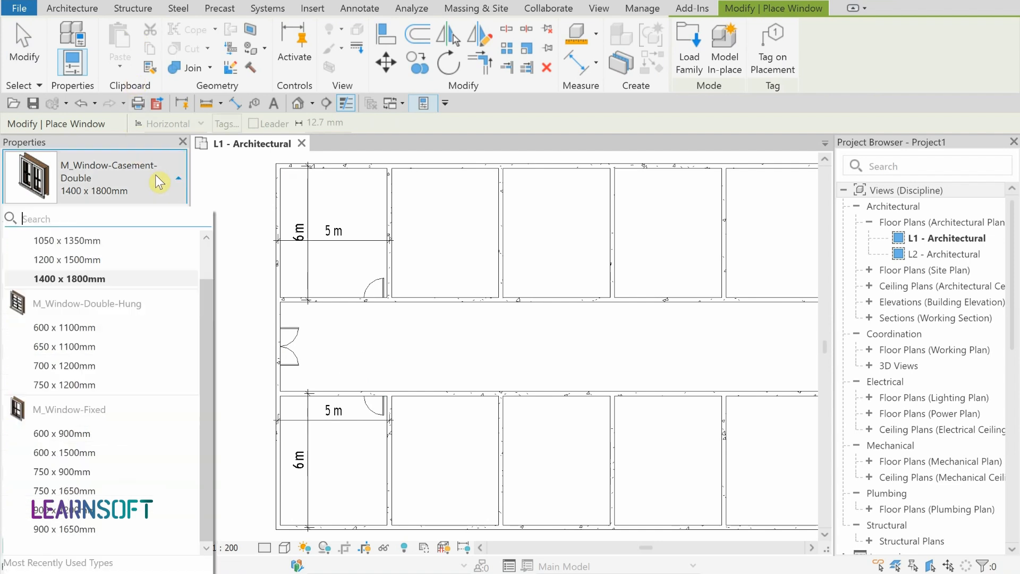
click(110, 385)
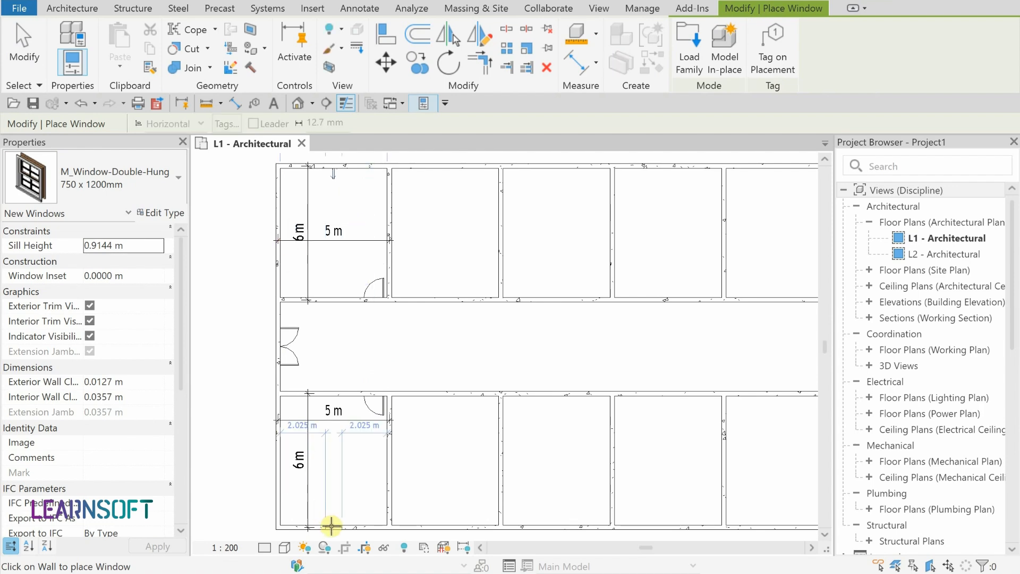
key(Escape)
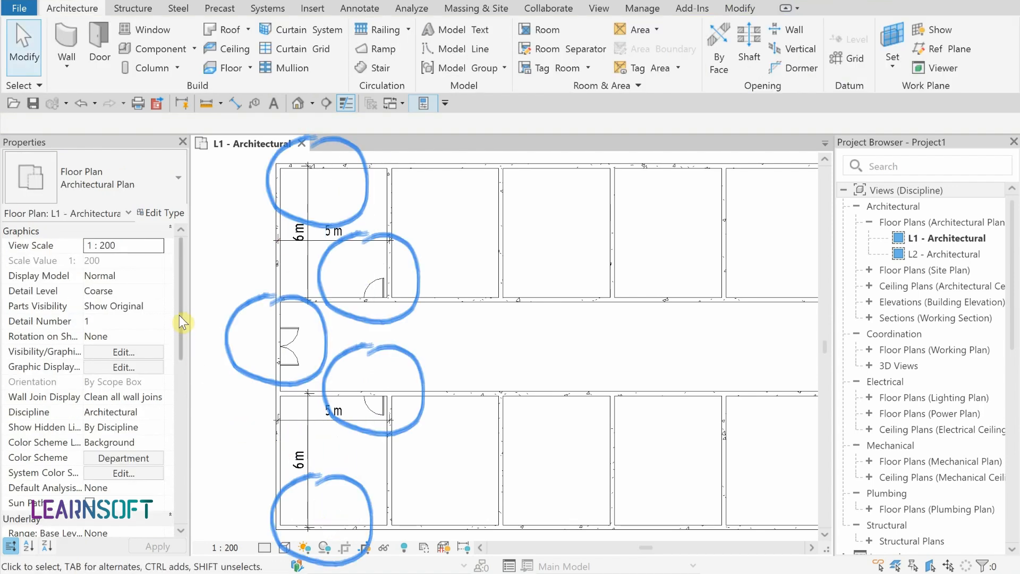
Lower the cut plane offset in the floor plan's View Range so the cut passes through the doors and windows
scroll(183, 323, down, 6)
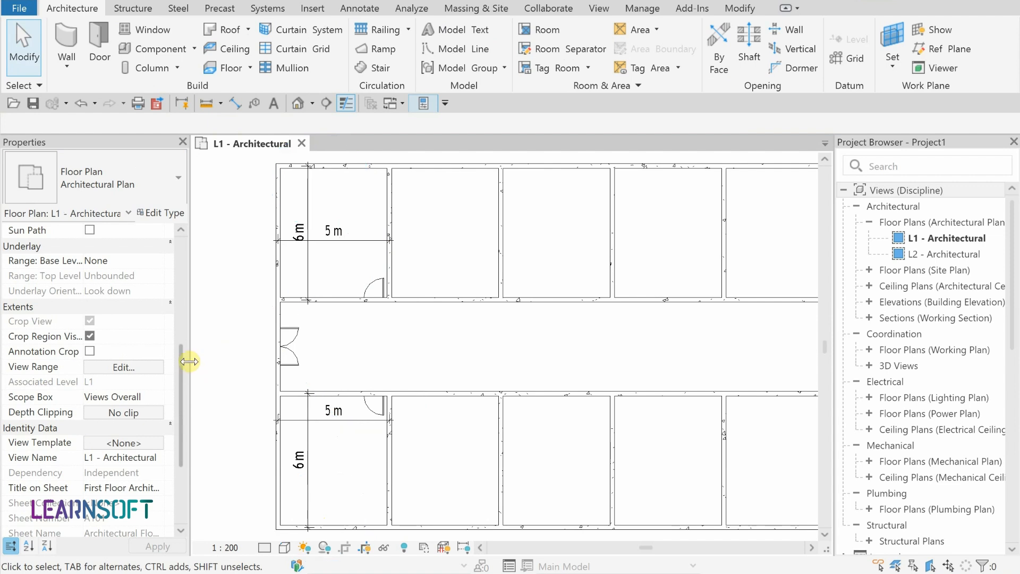
scroll(159, 386, up, 1)
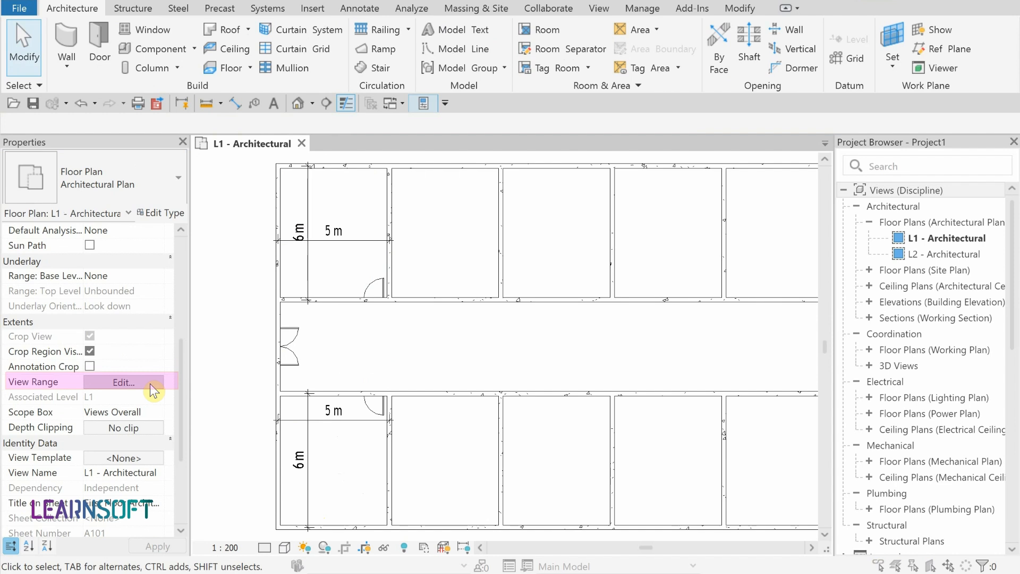
click(150, 383)
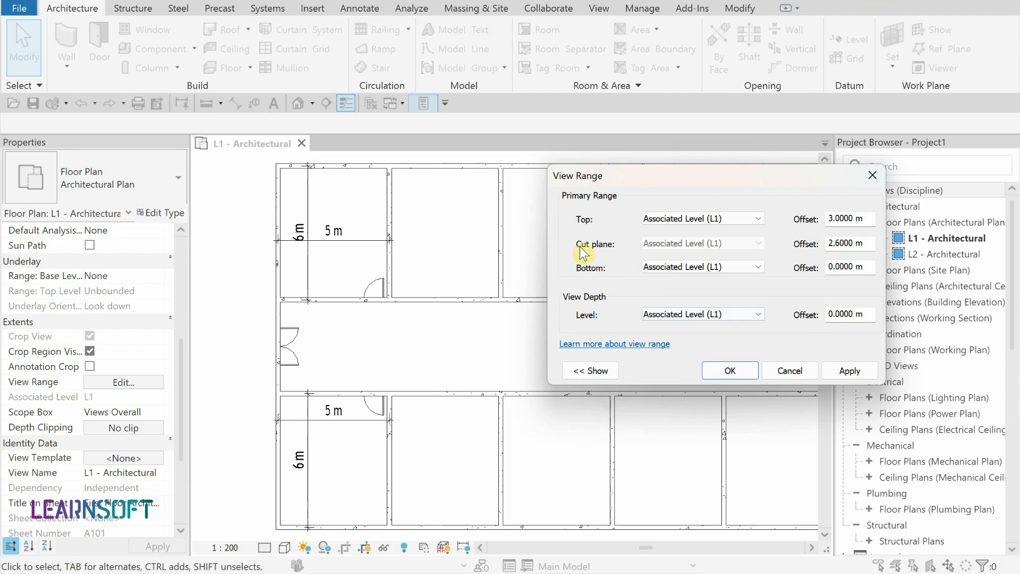
double_click(848, 243)
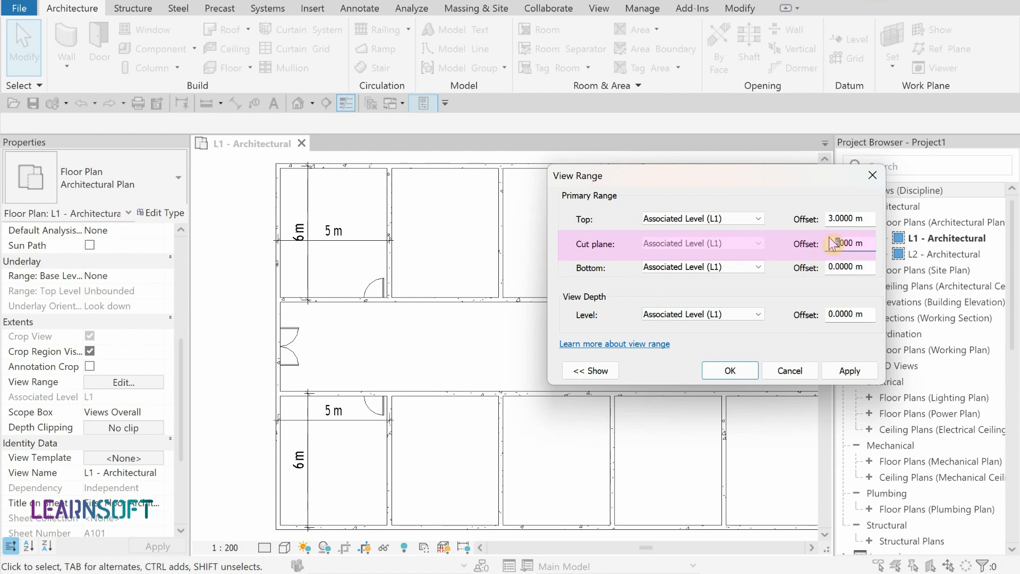
click(731, 371)
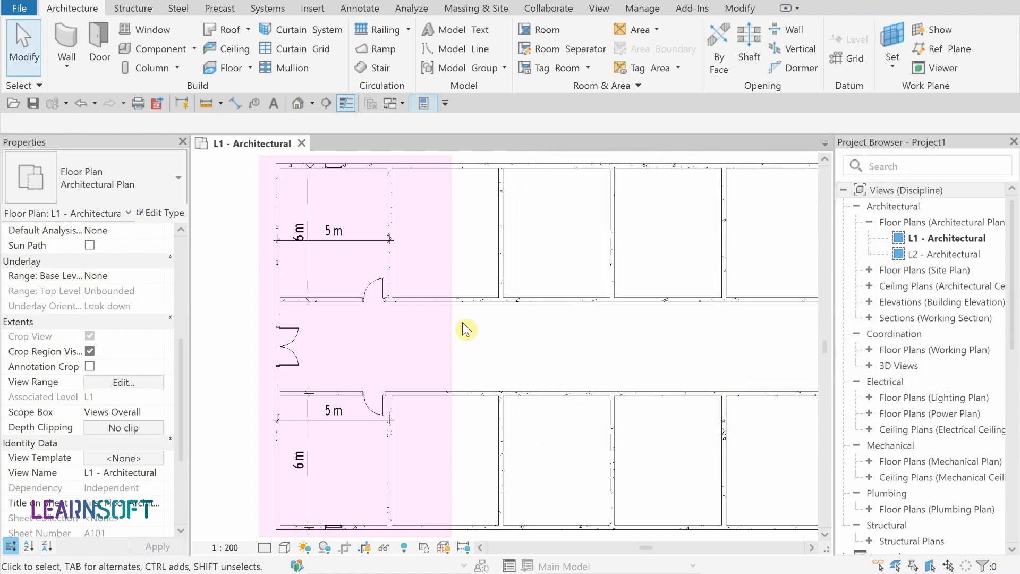
scroll(467, 326, down, 2)
middle_drag(550, 355, 511, 355)
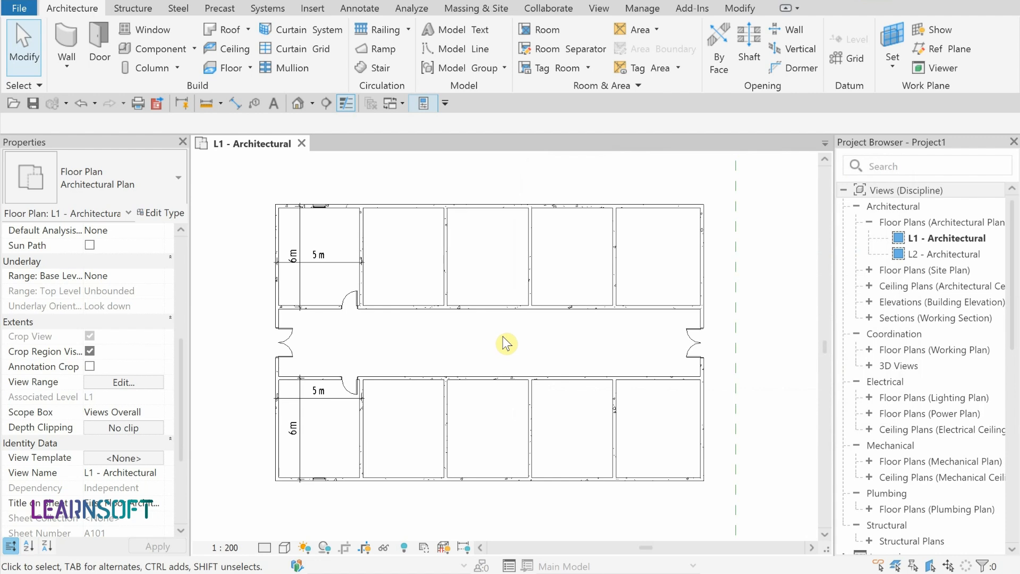
Offset the first partition of the upper room row 1 m away from the outer wall, with Copy turned off
click(504, 341)
scroll(415, 308, up, 3)
scroll(406, 315, up, 3)
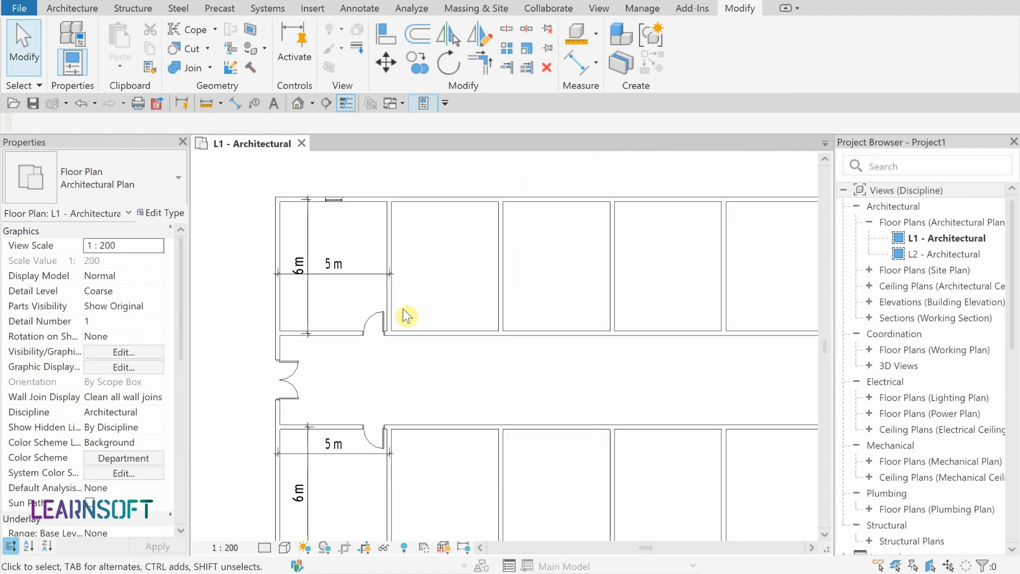
click(449, 297)
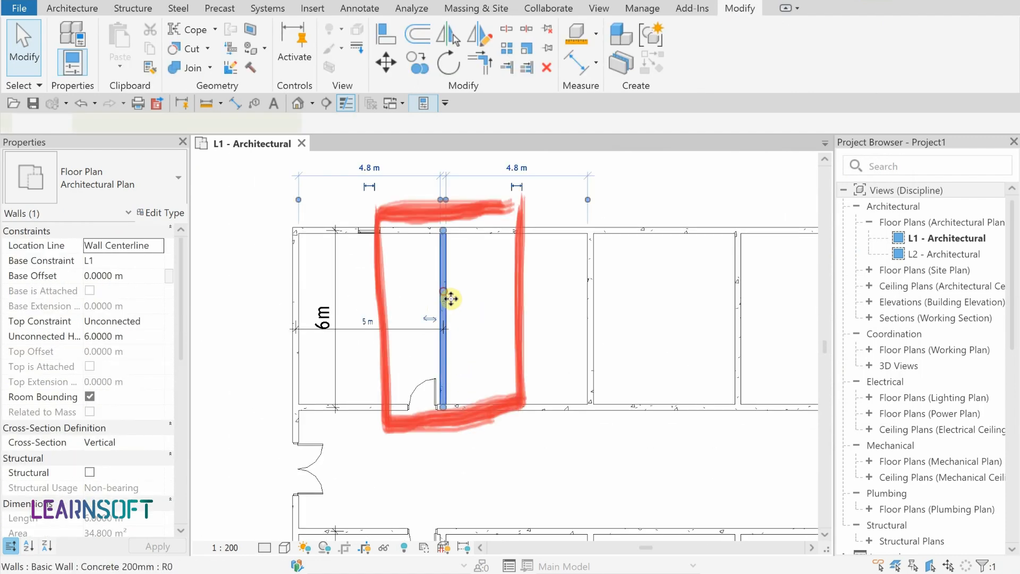
mouse_move(455, 285)
mouse_down()
mouse_move(524, 289)
mouse_move(446, 289)
mouse_up()
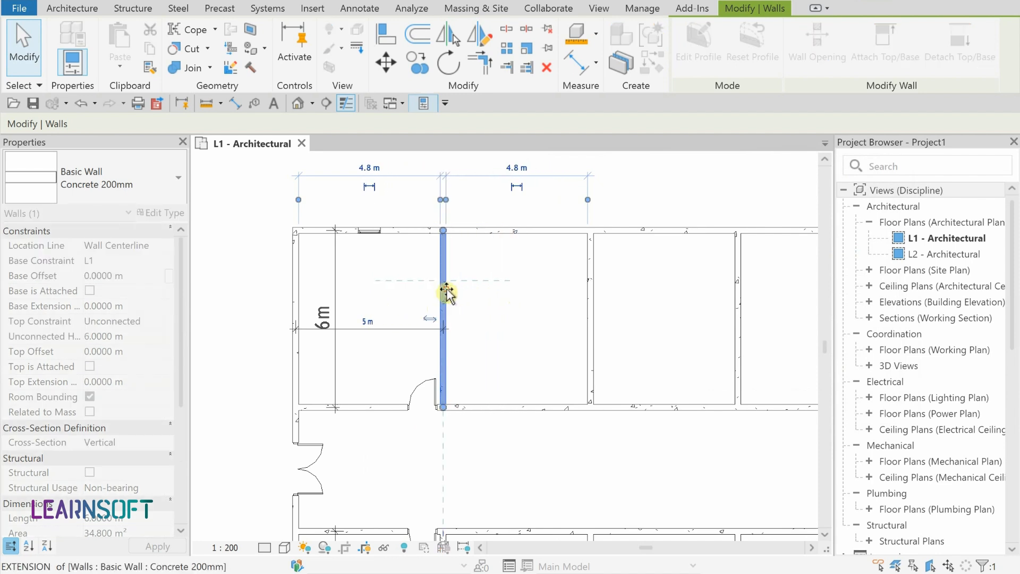
click(425, 35)
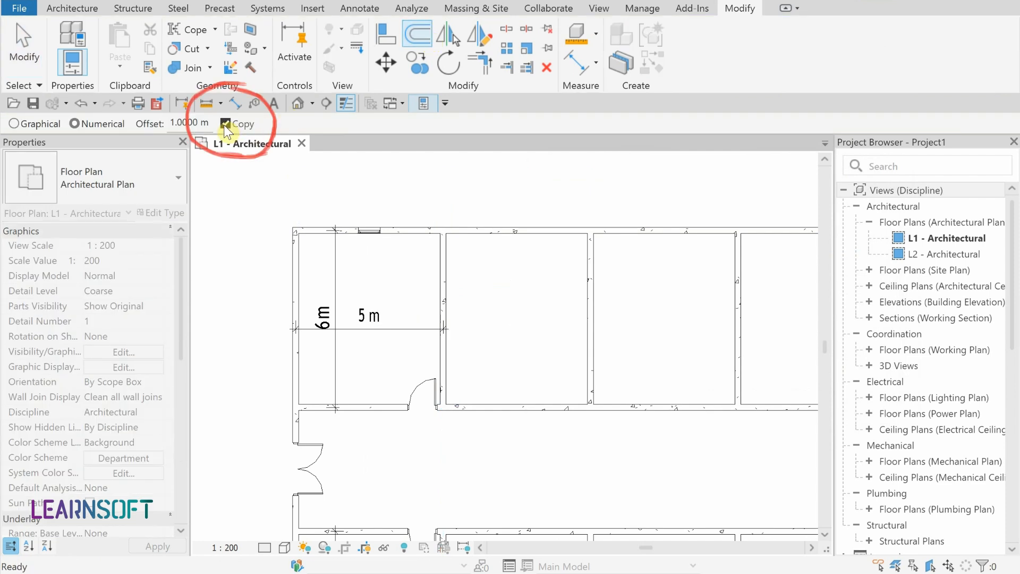
click(448, 273)
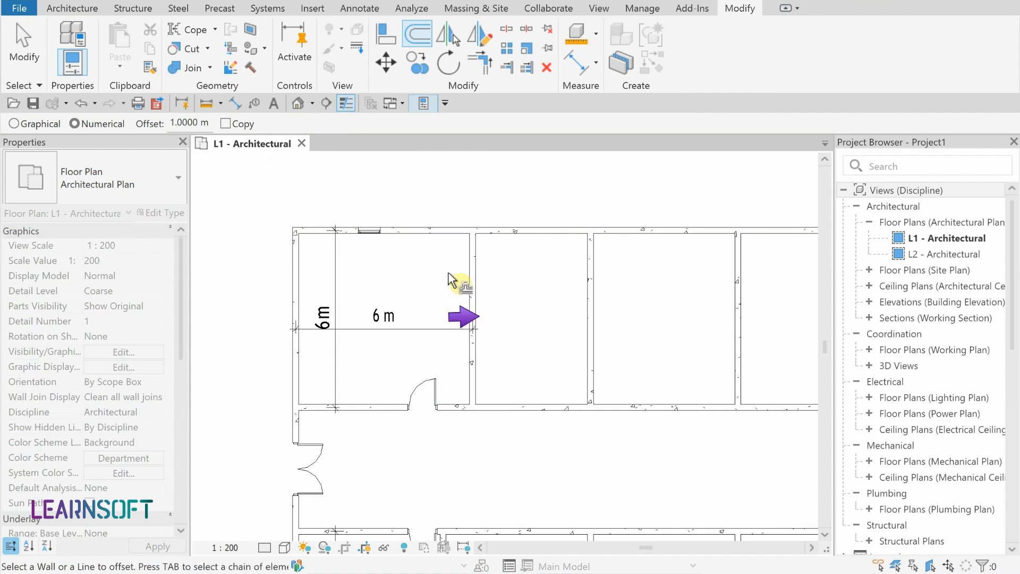
Try offsetting the first lower partition 1 m toward the outer wall without copying, and undo the offset
scroll(454, 302, down, 1)
middle_drag(503, 427, 486, 271)
scroll(451, 380, up, 3)
middle_drag(456, 386, 512, 392)
key(Escape)
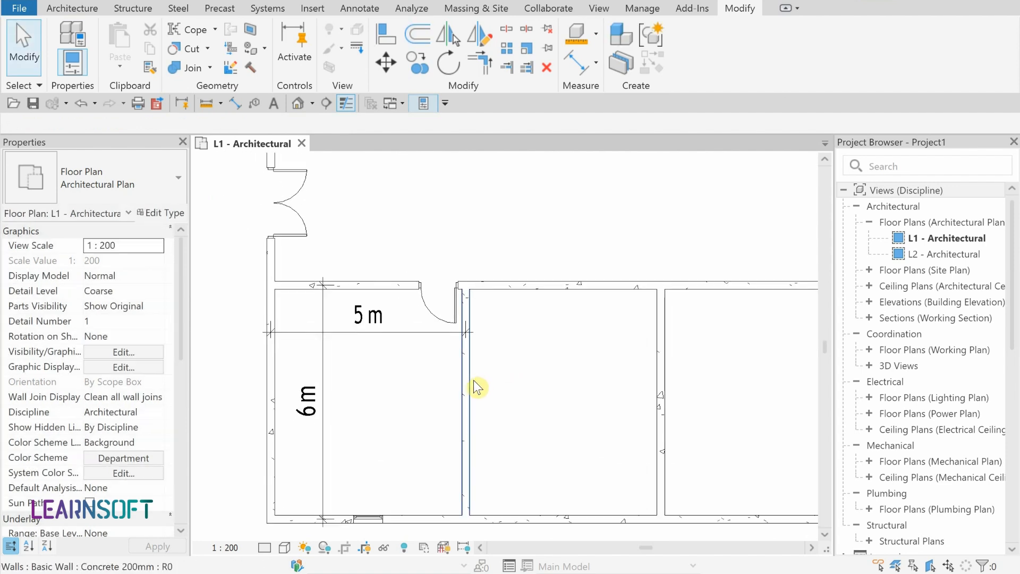
click(467, 390)
mouse_move(467, 392)
mouse_down()
mouse_move(530, 403)
mouse_move(477, 403)
mouse_move(542, 406)
mouse_move(462, 401)
mouse_up()
click(412, 40)
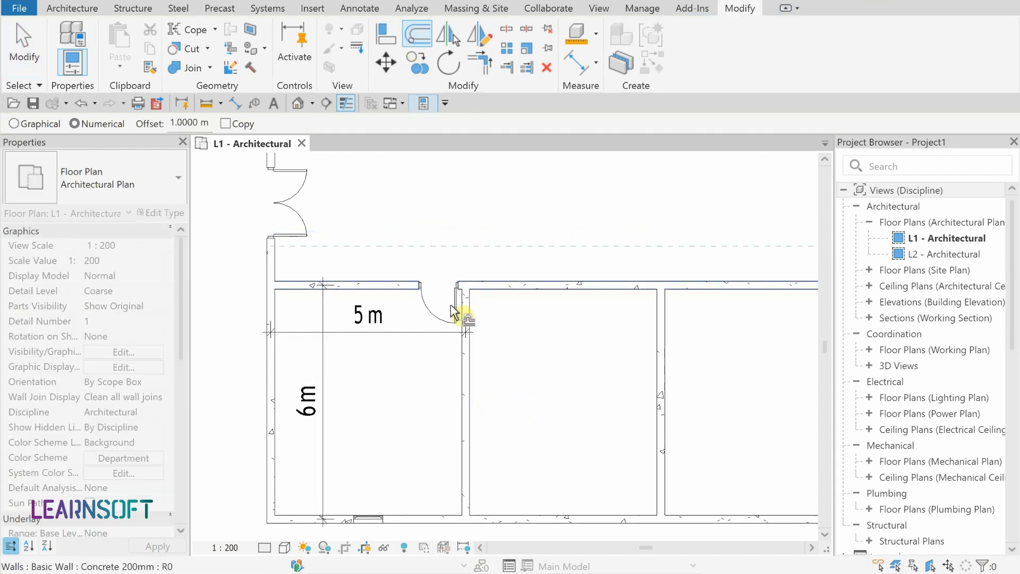
click(458, 386)
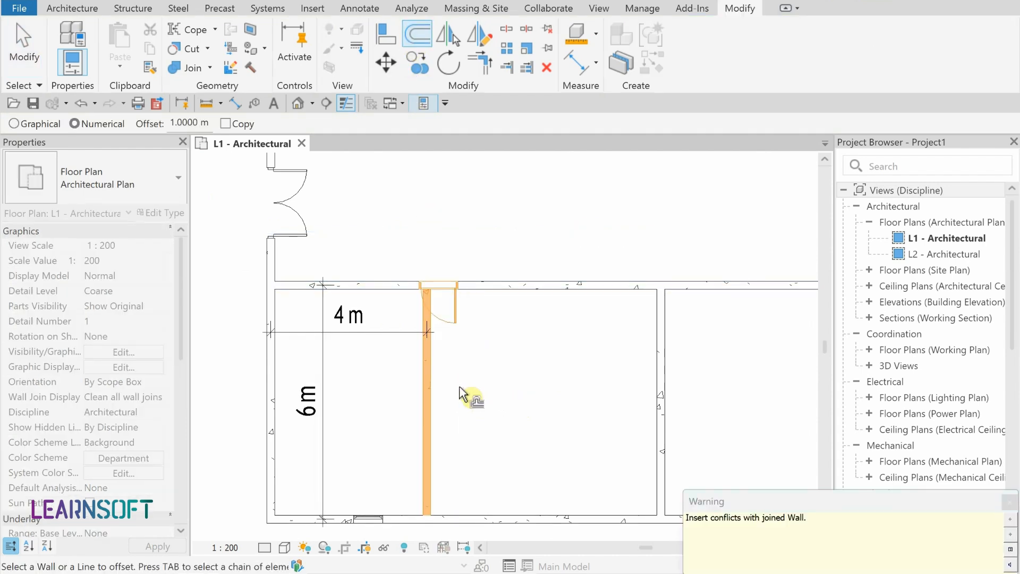
key(Escape)
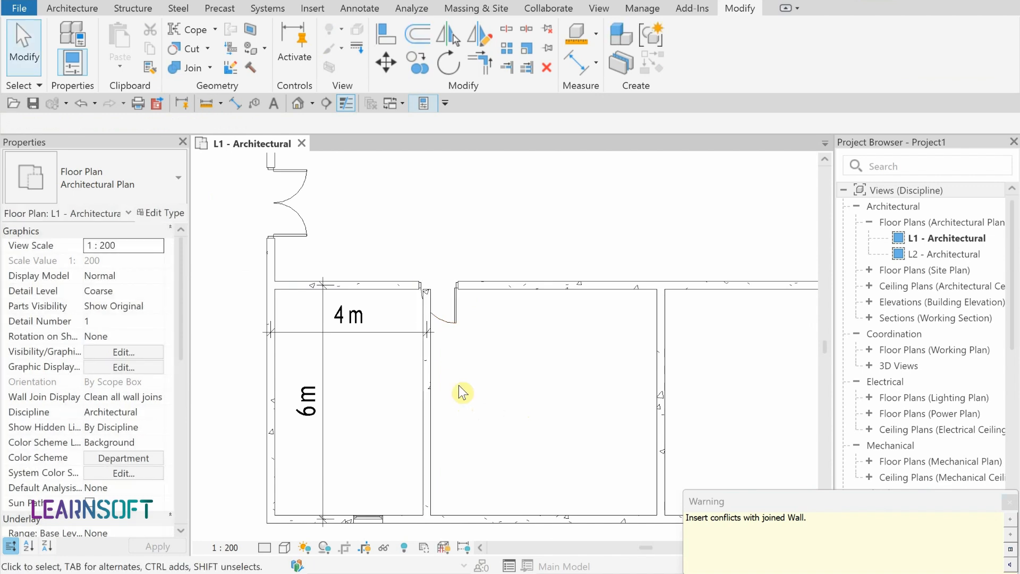
key(ctrl+z)
Offset the first lower partition 1 m away from the outer wall without copying it, widening the lower-left room
key(o)
key(f)
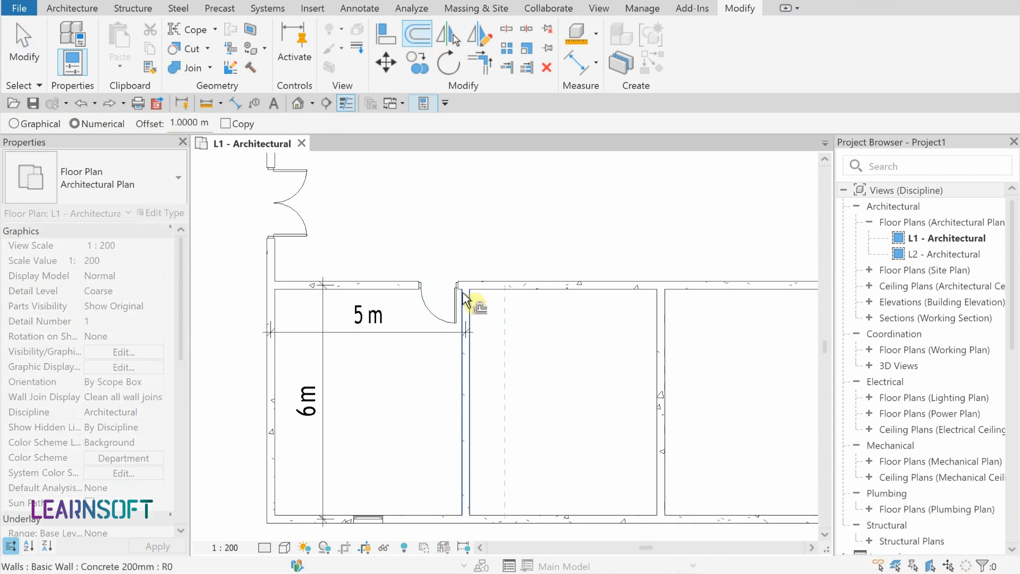
click(478, 340)
Offset both long corridor walls 1 m into the corridor without copying them, deepening the upper and lower room rows
scroll(480, 336, down, 2)
middle_drag(480, 336, 444, 388)
scroll(399, 387, down, 2)
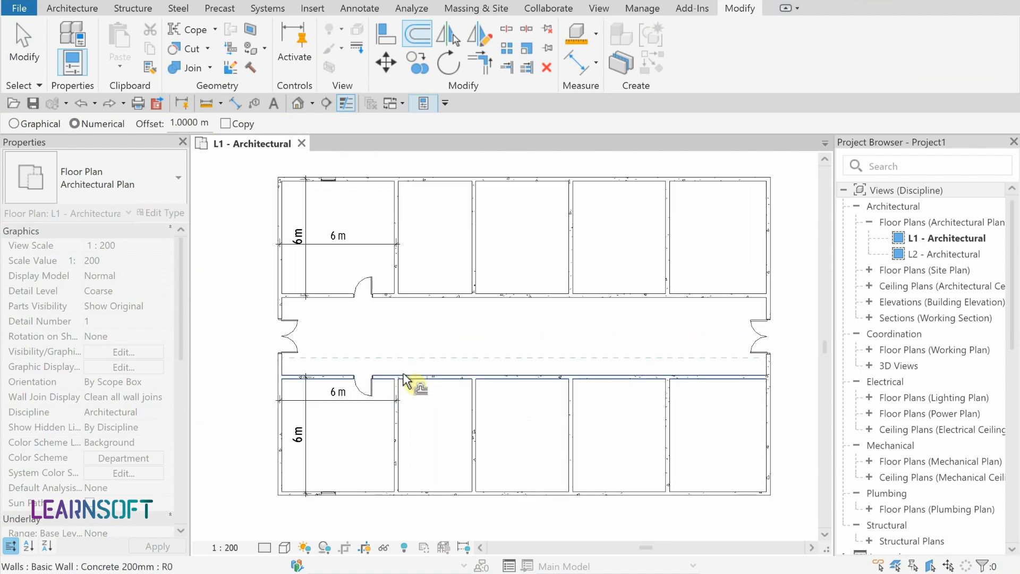
click(403, 377)
click(423, 301)
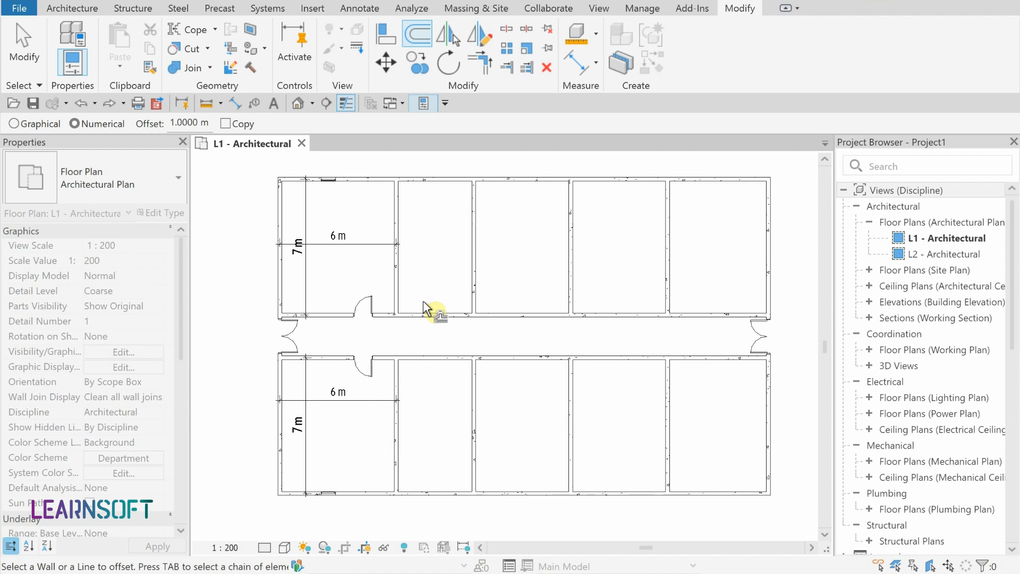
key(Escape)
Draw a separate rectangle of Concrete 200mm walls in the empty area beyond the building's right end
scroll(423, 301, down, 1)
middle_drag(680, 375, 454, 342)
middle_drag(690, 353, 479, 378)
scroll(479, 378, down, 2)
middle_drag(604, 372, 515, 387)
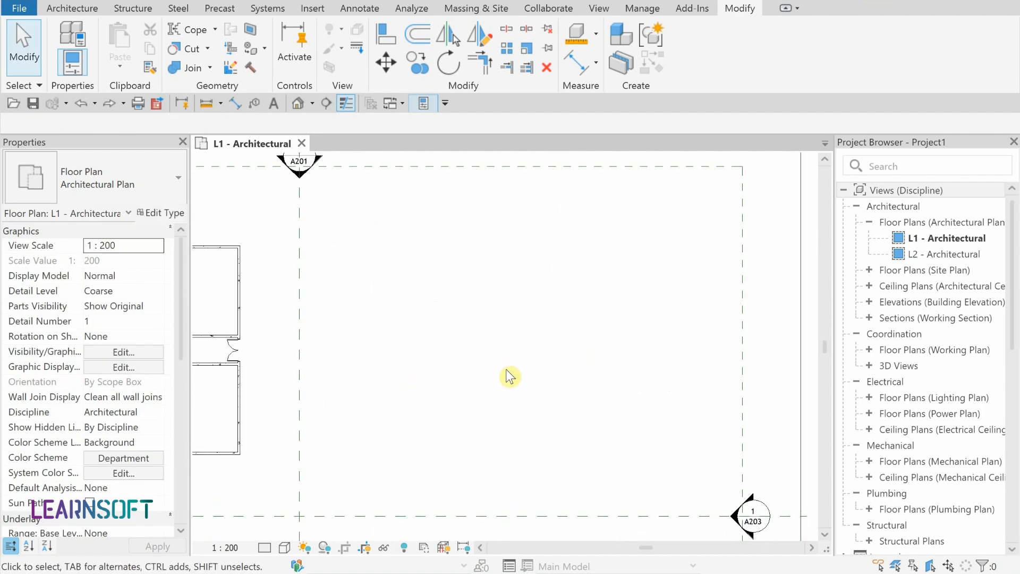
click(72, 8)
click(68, 43)
click(435, 255)
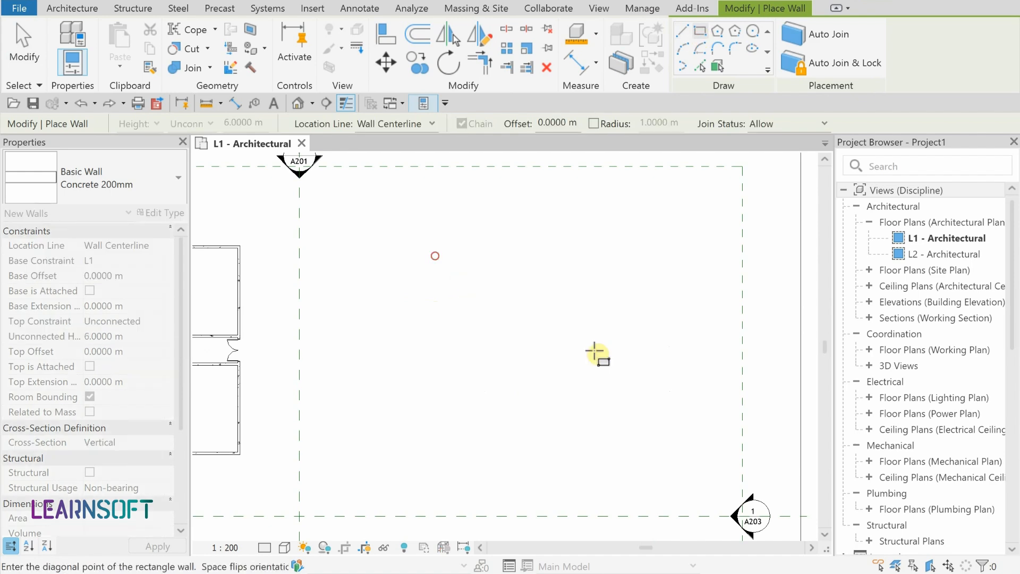
click(652, 397)
Offset 1 m copies of the rectangle's walls: the upper wall outward and inward, and the lower, left and right walls inward
click(417, 34)
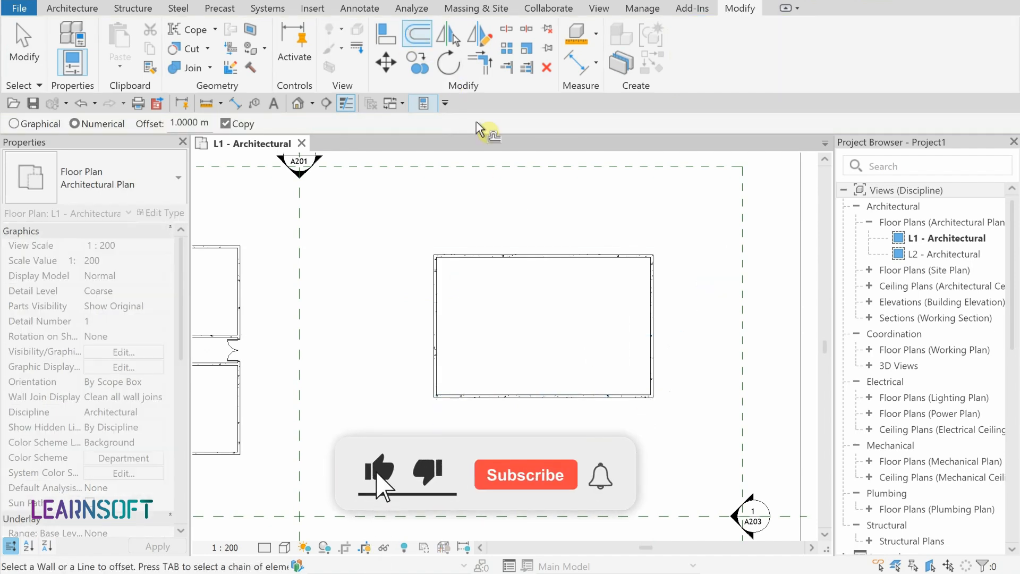
click(514, 254)
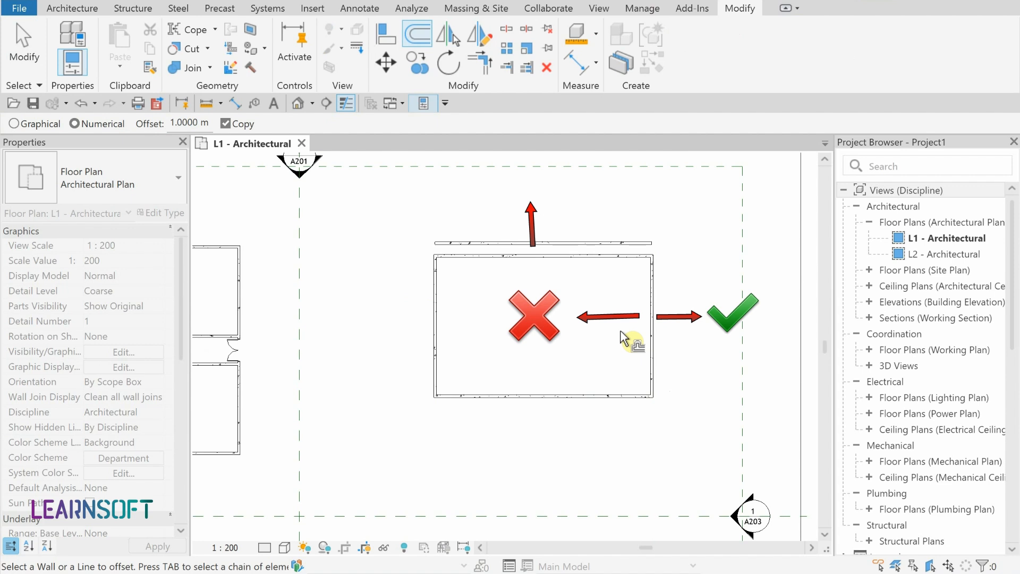
click(610, 397)
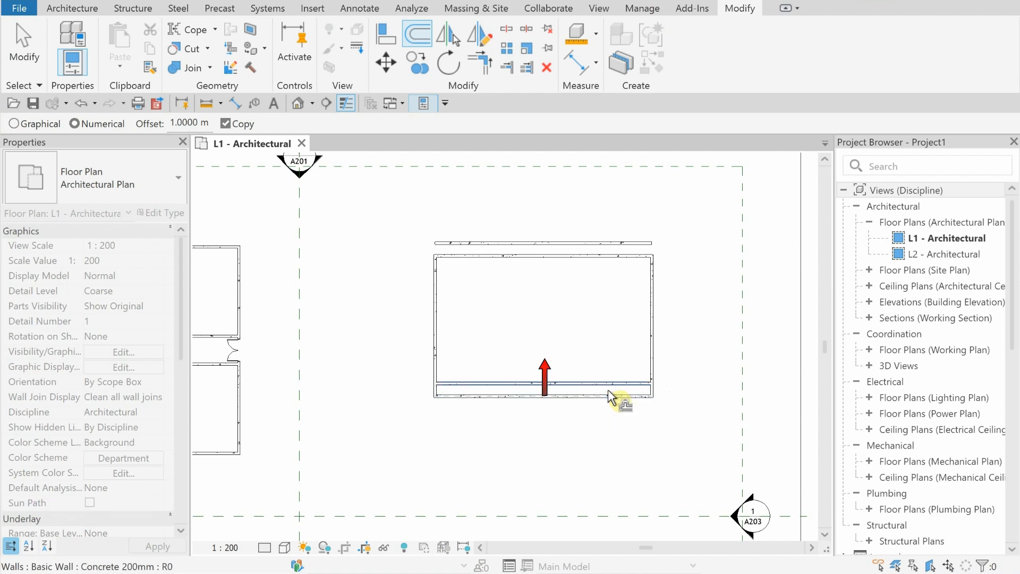
click(433, 351)
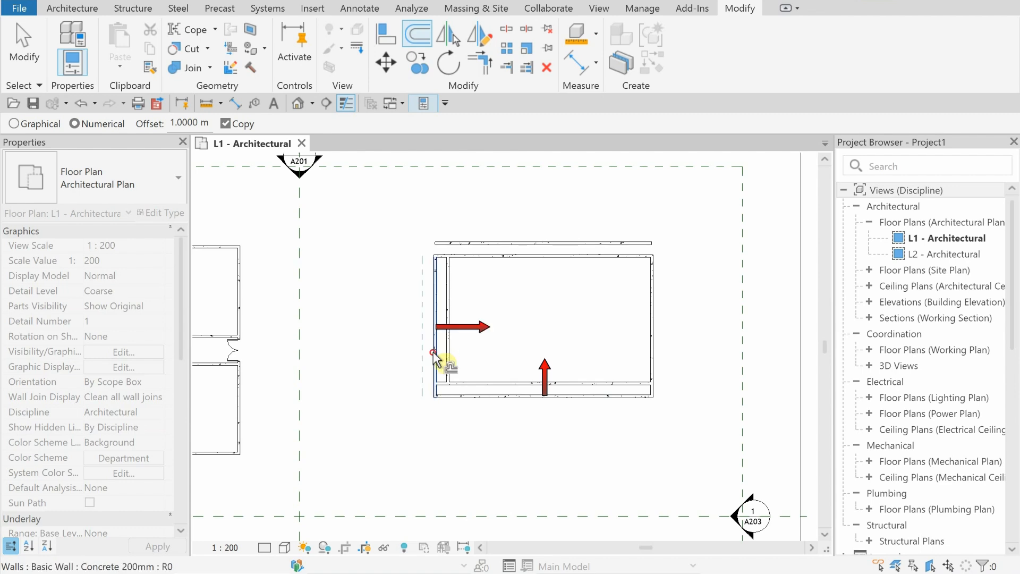
click(490, 265)
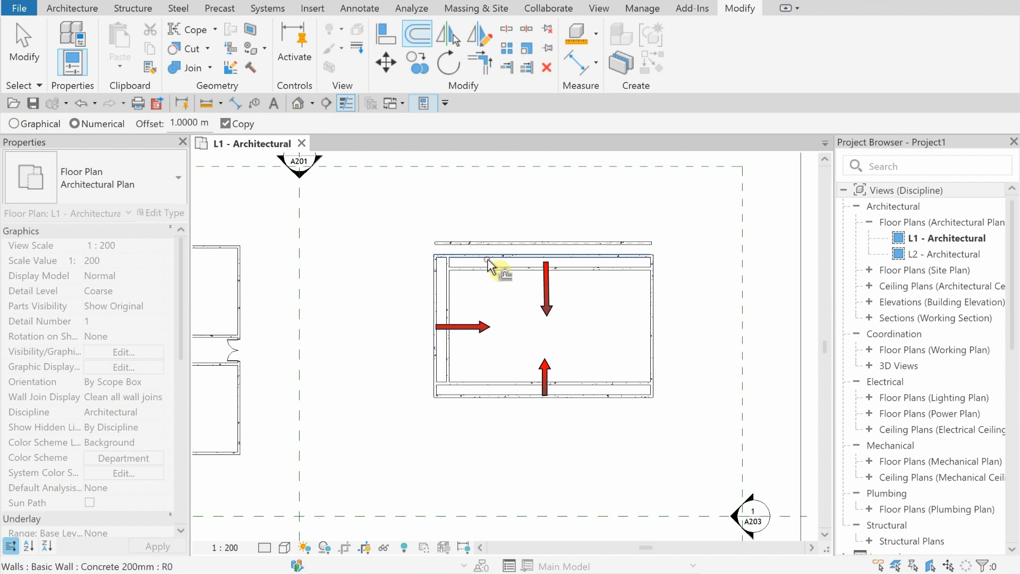
click(645, 346)
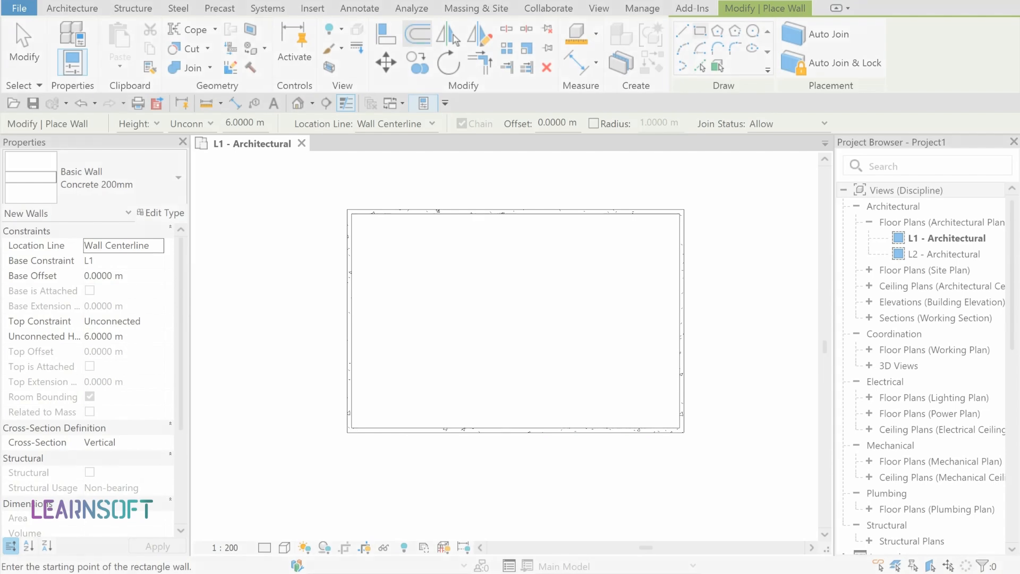
Offset a 3 m copy of each wall of the new empty rectangle inward: upper, right, lower, and left
click(412, 36)
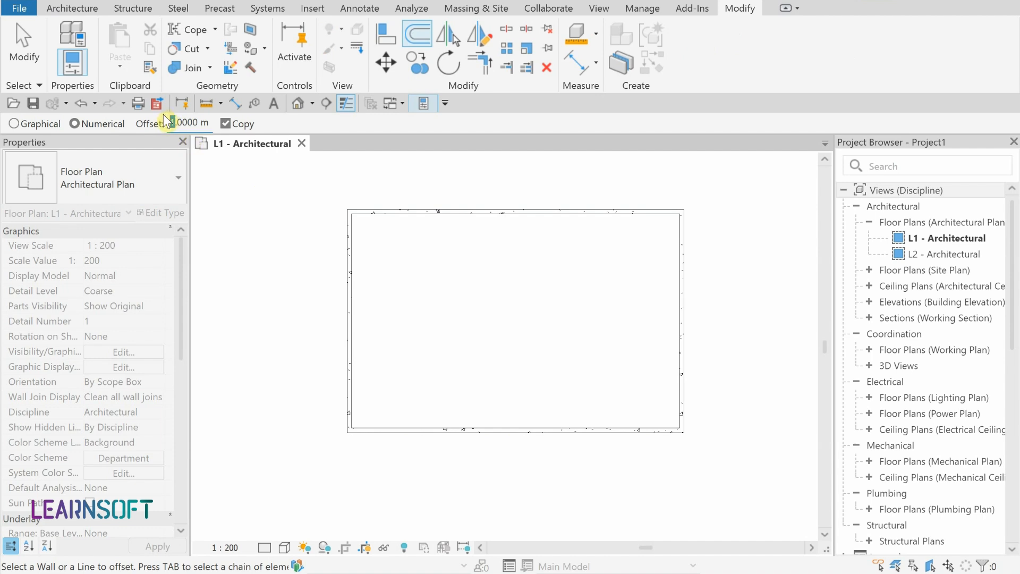
click(518, 223)
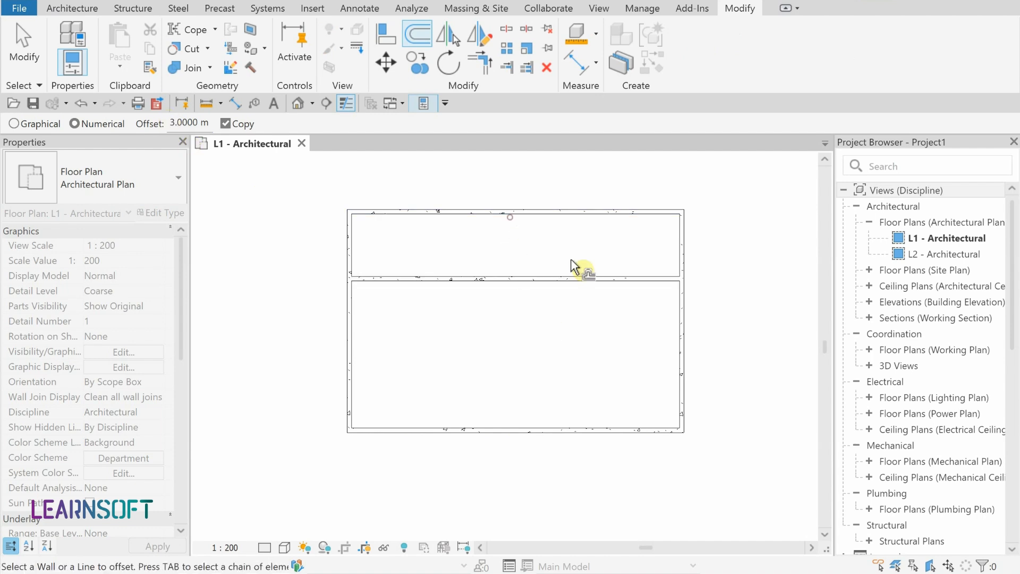
click(675, 340)
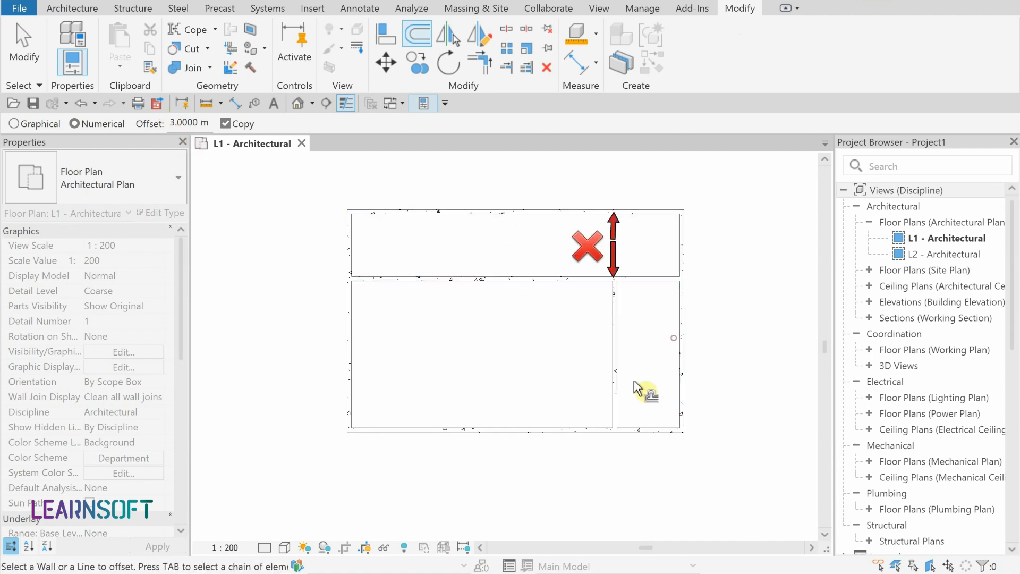
click(553, 428)
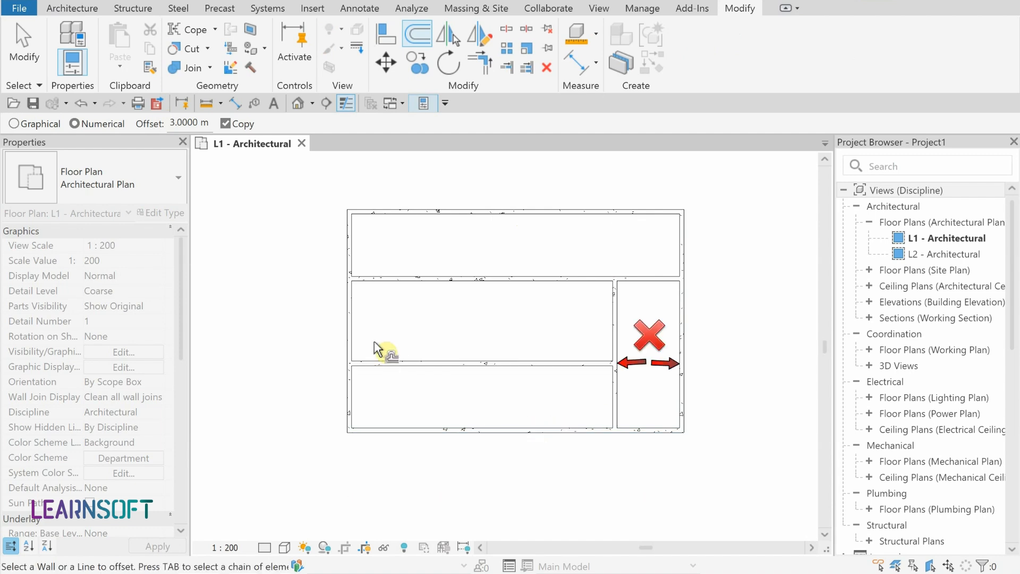
click(354, 328)
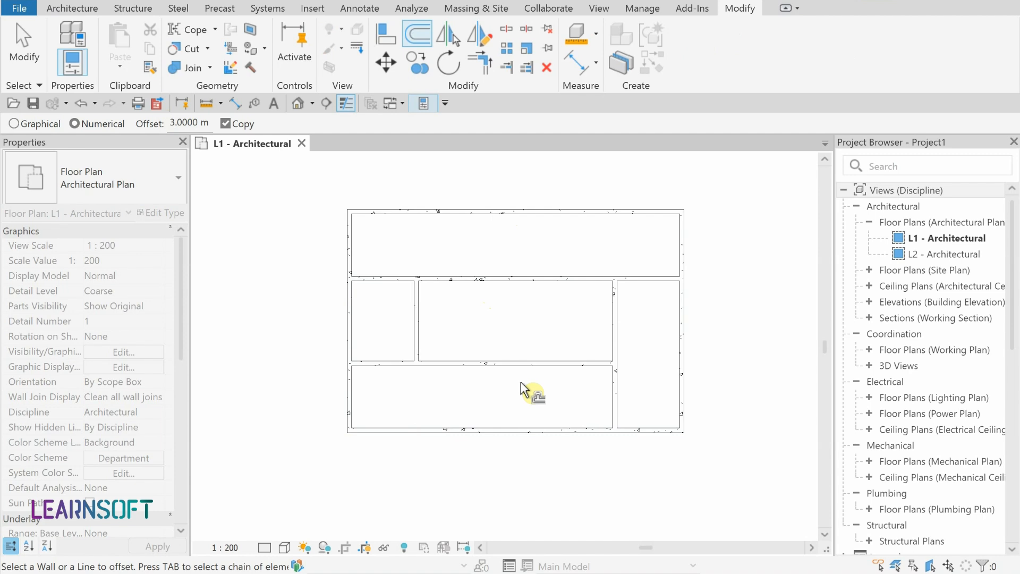
Undo the four 3 m wall copies inside the rectangle
key(ctrl+z)
key(ctrl+z)
key(ctrl+z)
key(ctrl+z)
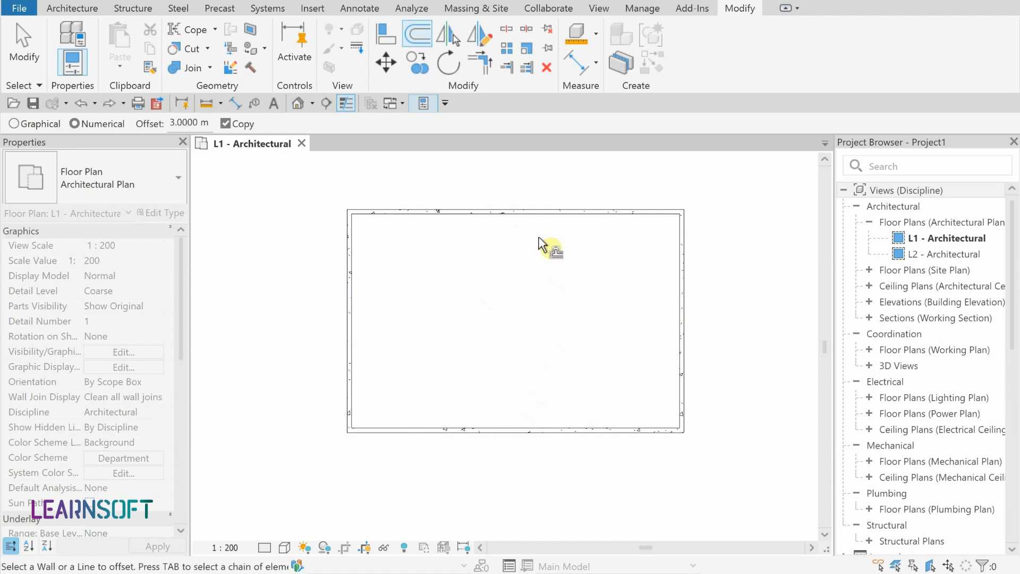
Offset 3 m copies of the rectangle's upper wall and right wall inward
click(542, 220)
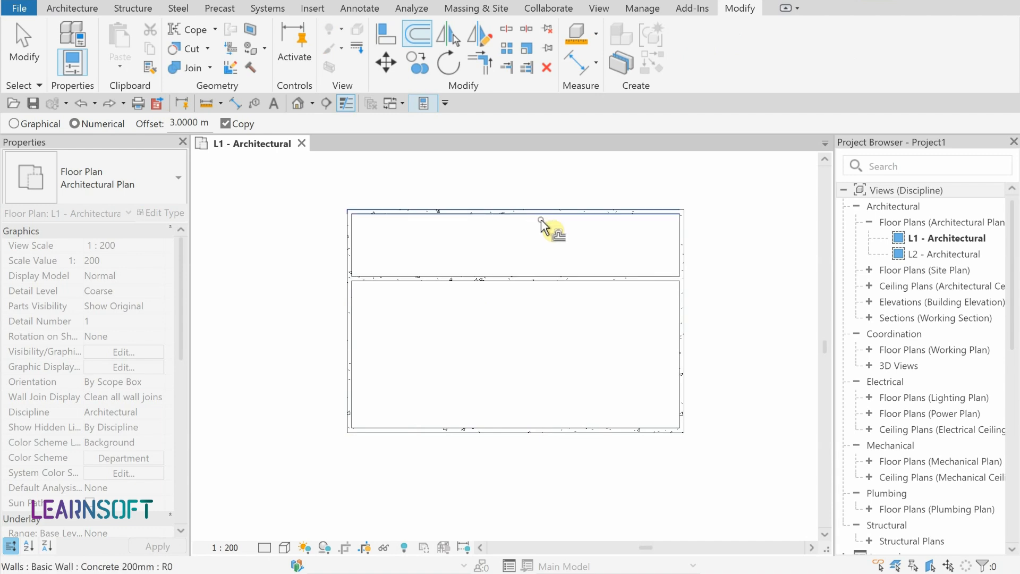
click(676, 346)
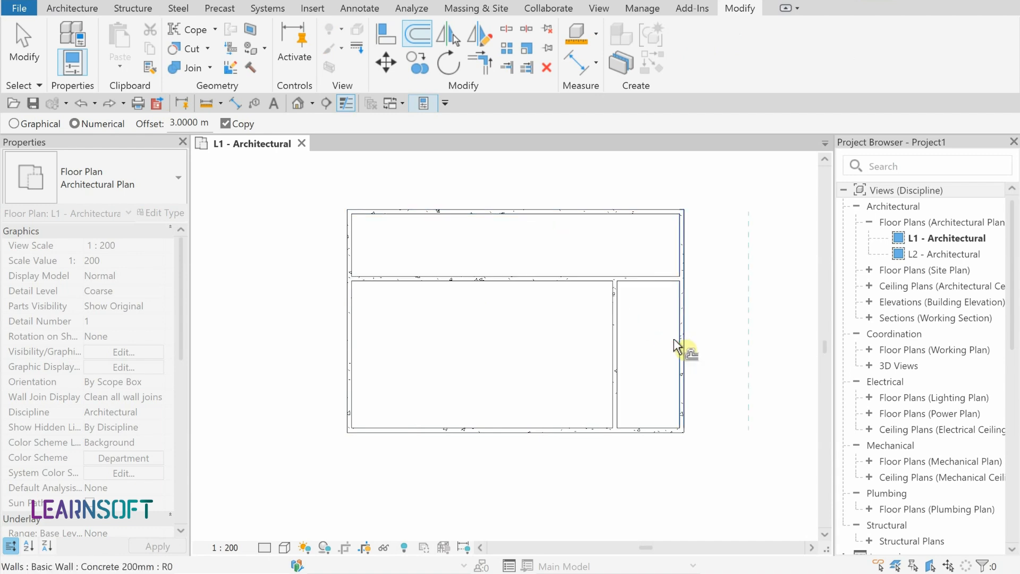
Delete the inner vertical wall copied from the rectangle's right wall
key(Escape)
click(615, 346)
key(Delete)
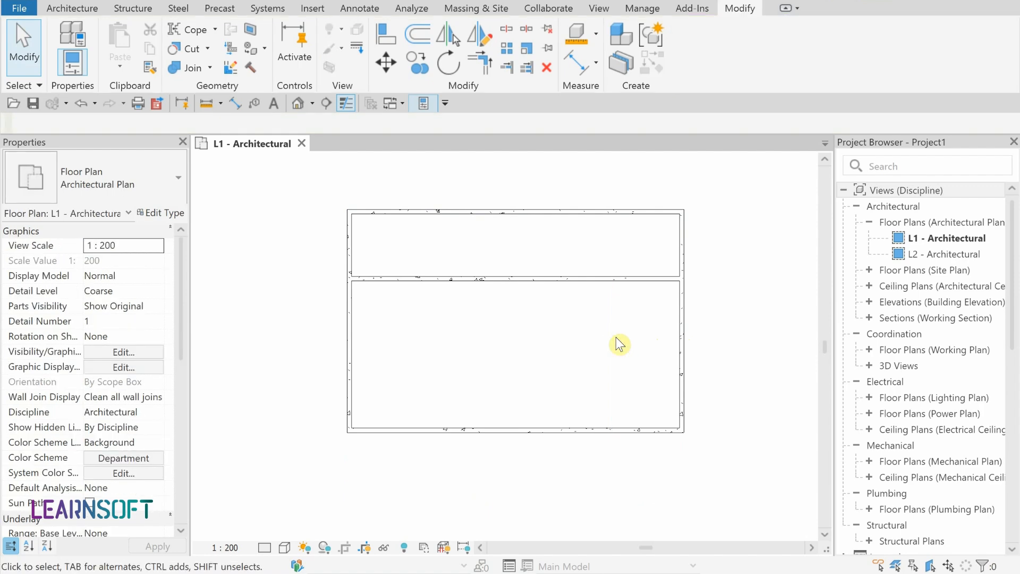
Offset 3 m copies of the rectangle's right wall and lower wall inward
click(418, 33)
click(675, 340)
click(557, 428)
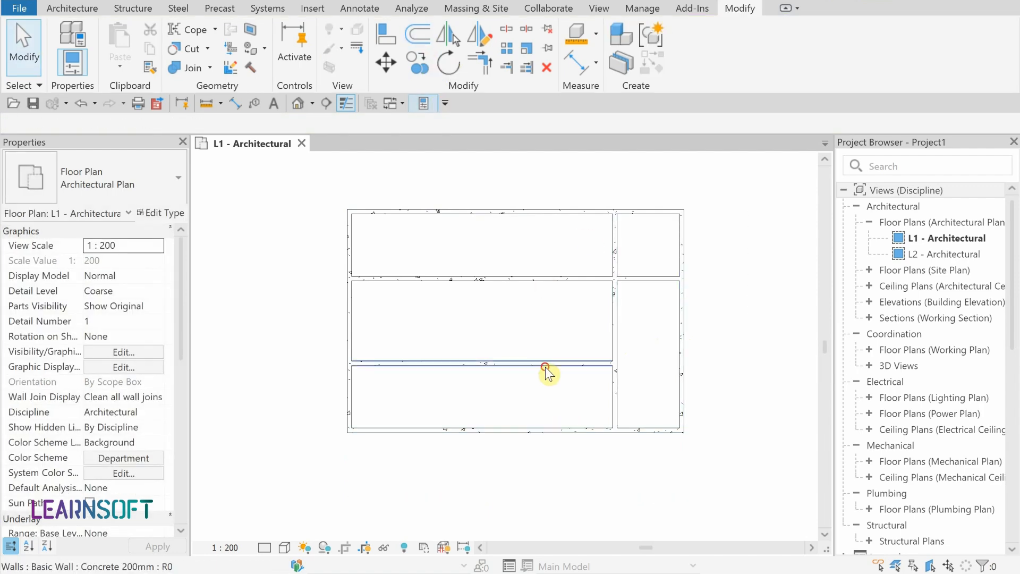
Replace the lower inner wall with a new 3 m inward copy of the rectangle's lower wall, and offset a 3 m copy of the left wall inward
key(Escape)
click(410, 48)
click(561, 428)
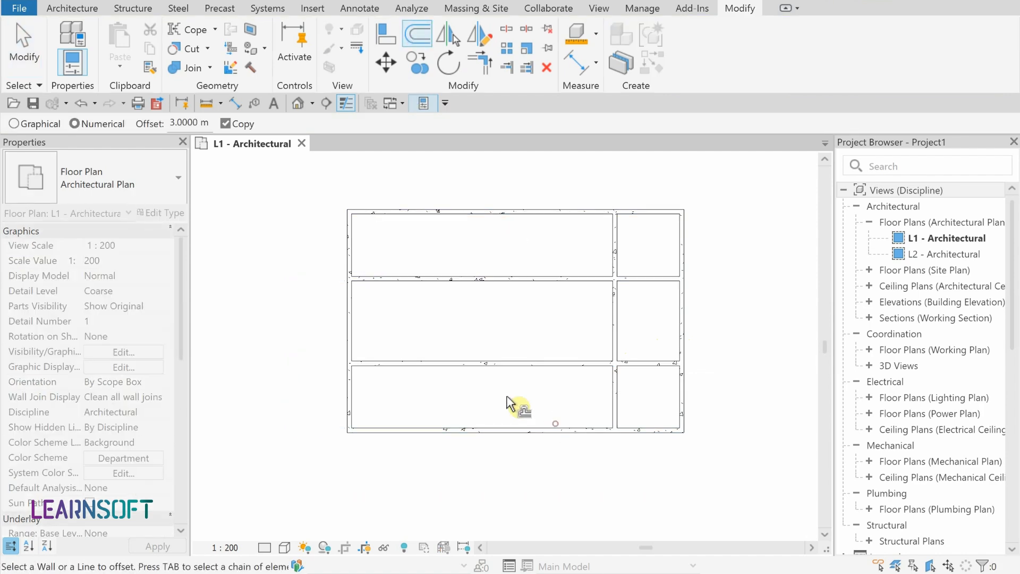
click(350, 398)
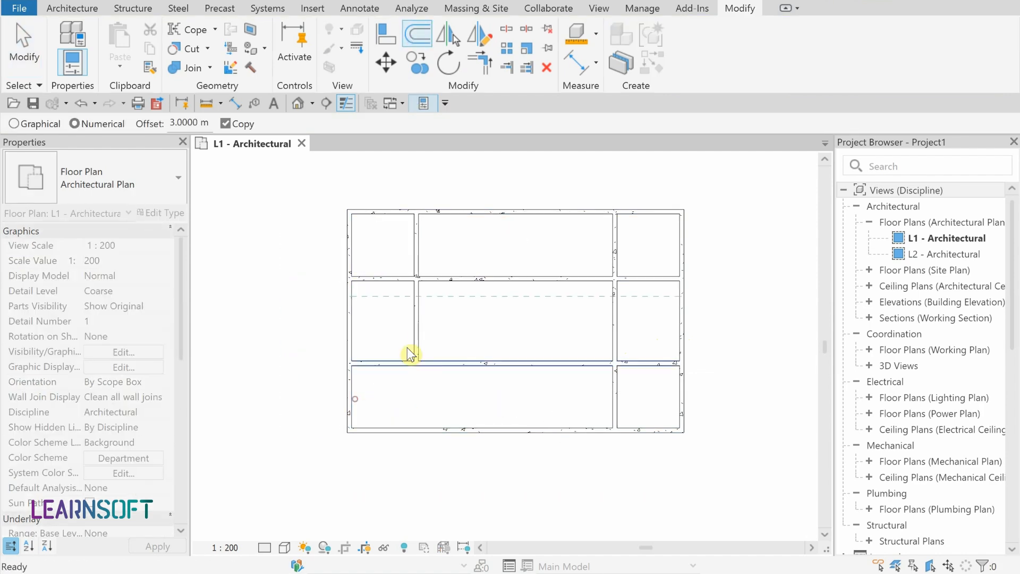
Delete the inner vertical wall copied from the rectangle's left wall and restart Offset
key(Escape)
click(416, 335)
key(Delete)
key(o)
key(f)
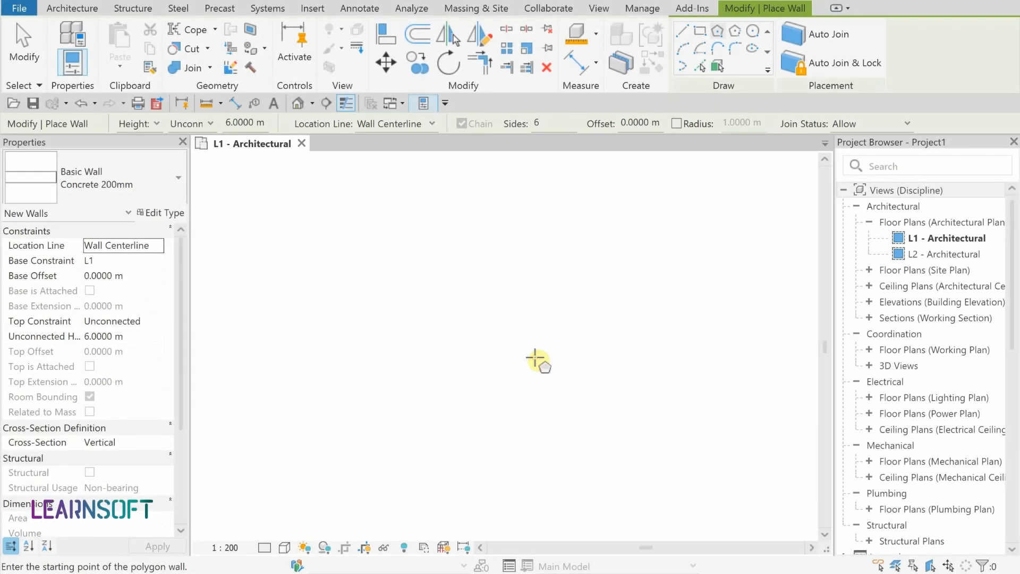
Draw a six-sided polygon of Concrete 200mm walls in an empty area of the plan, with one corner horizontally in line with the centre
click(535, 358)
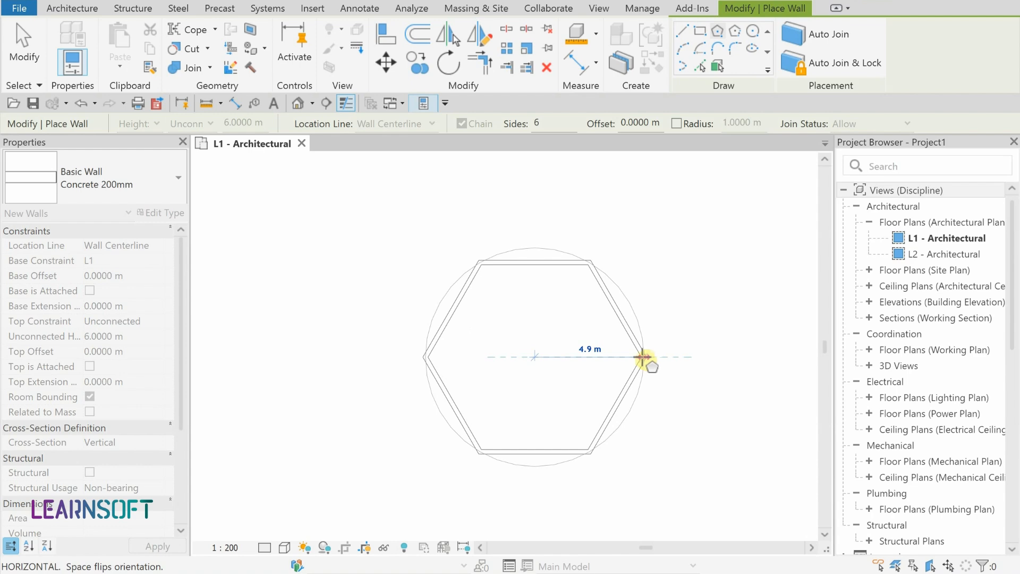
click(643, 358)
key(Escape)
key(Escape)
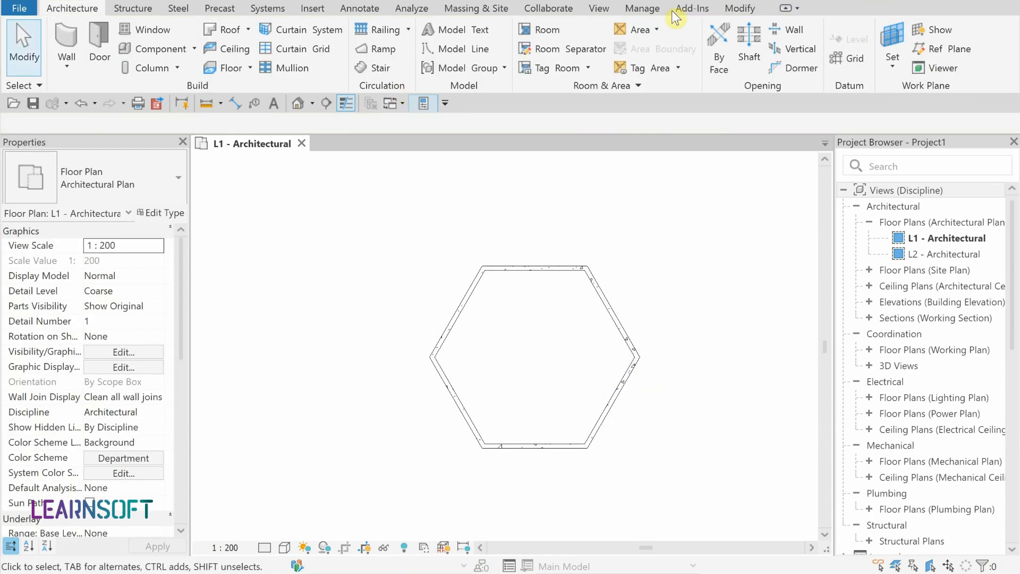
Set Offset to 1 m without copying and offset the hexagon's whole chain of walls outward
click(740, 8)
click(426, 38)
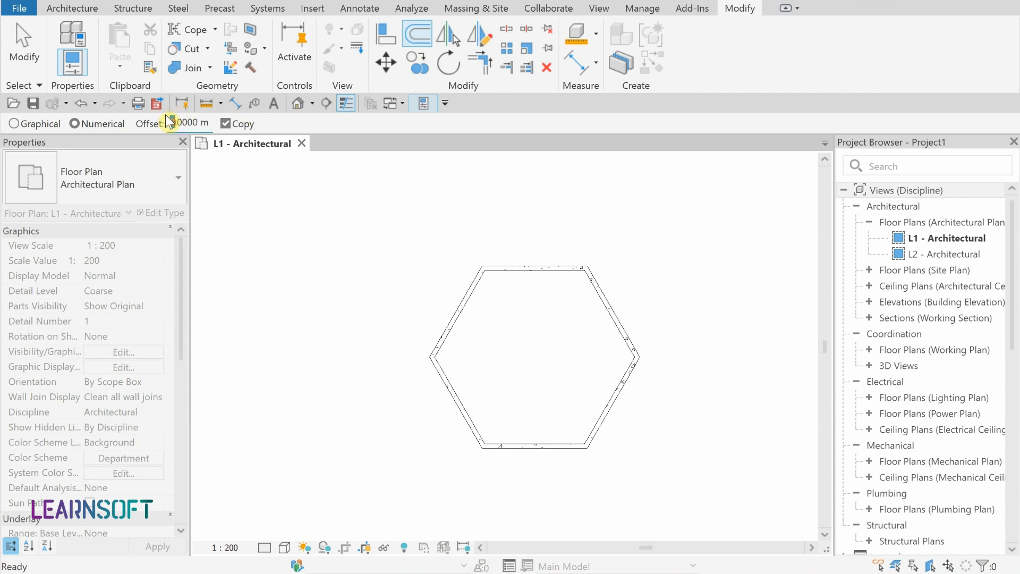
text(1)
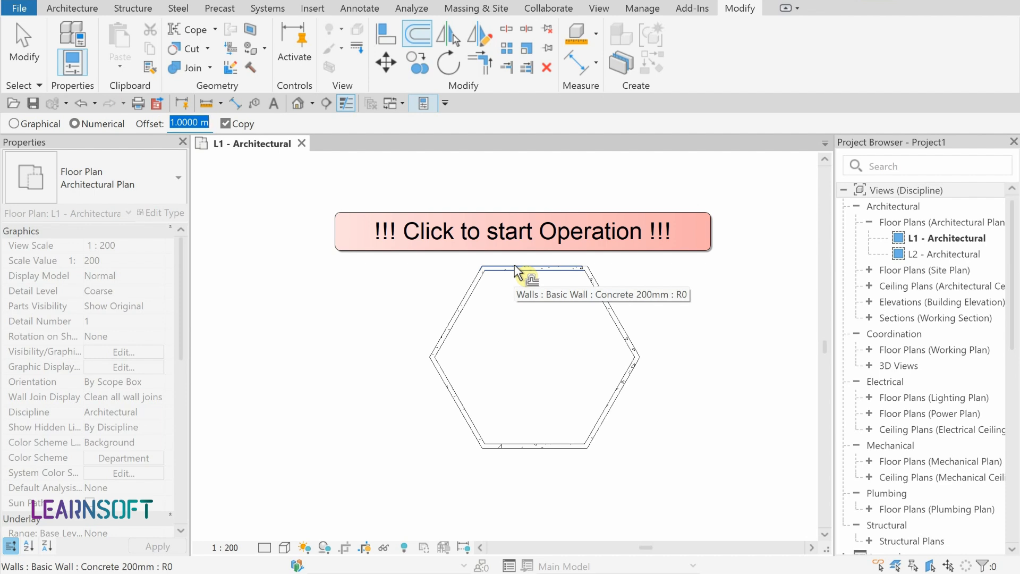
click(226, 124)
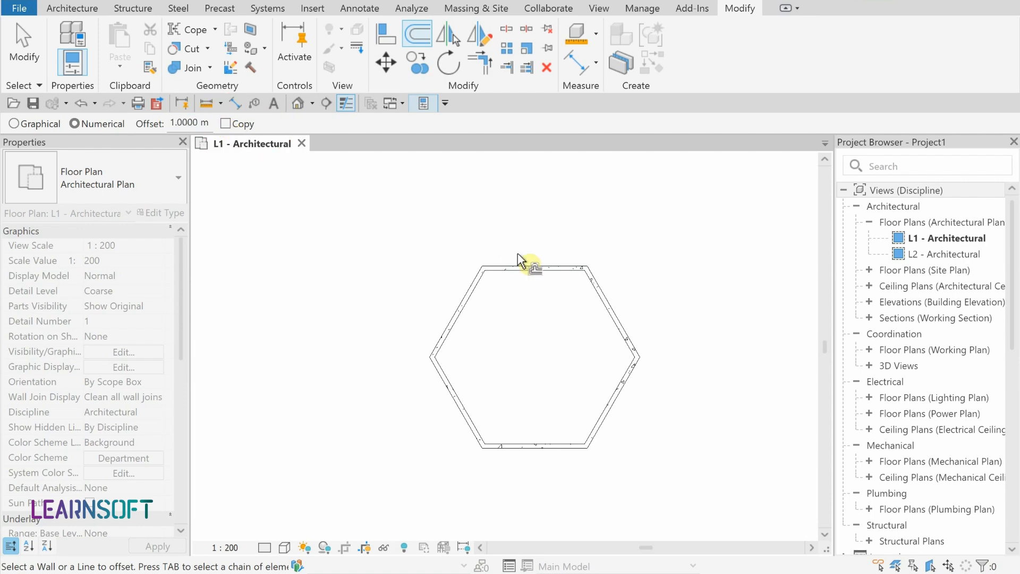
key(Tab)
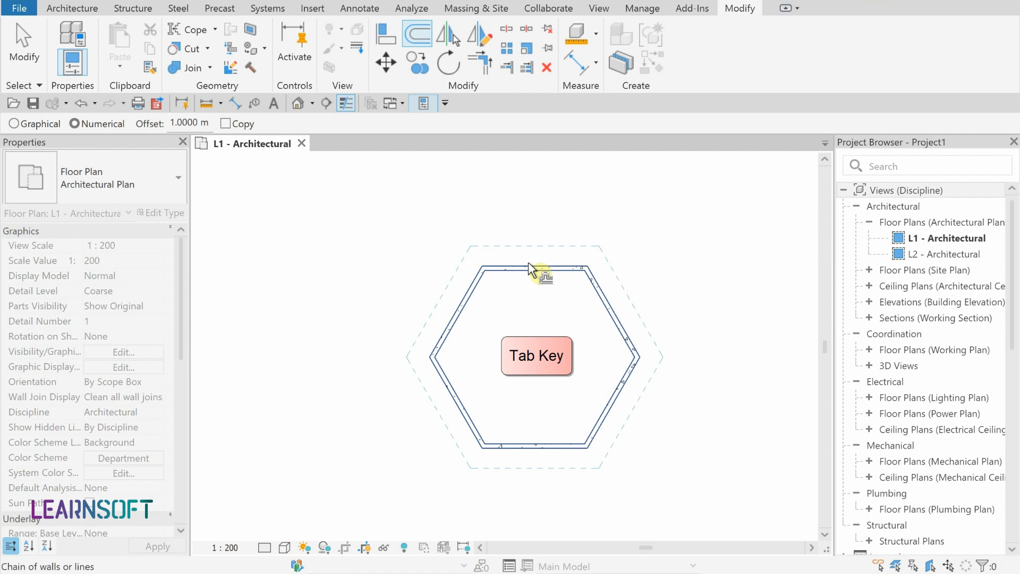
click(529, 266)
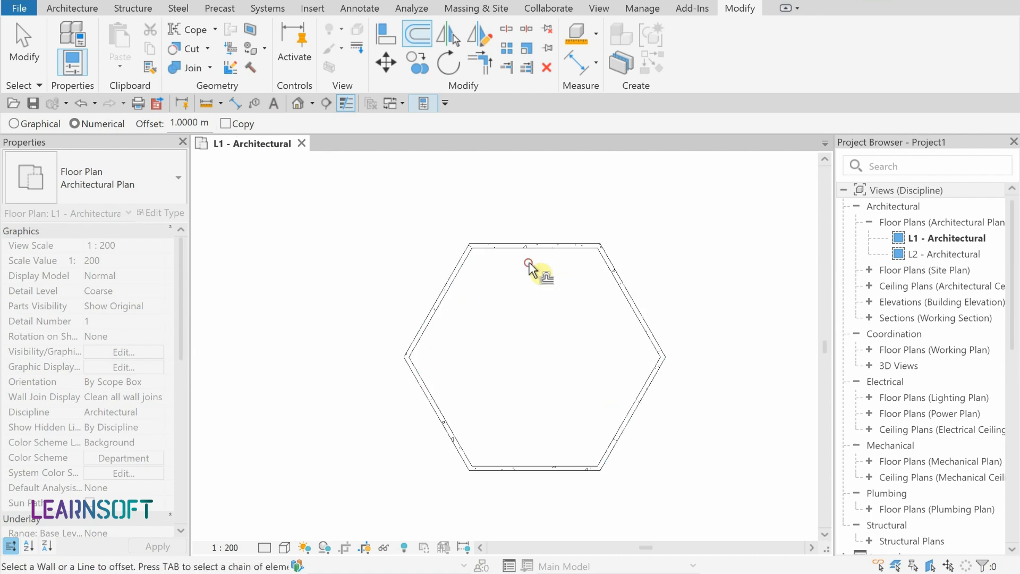
Offset the complete hexagon wall chain outward by 1 m two more times
key(Tab)
click(531, 242)
key(Tab)
click(538, 227)
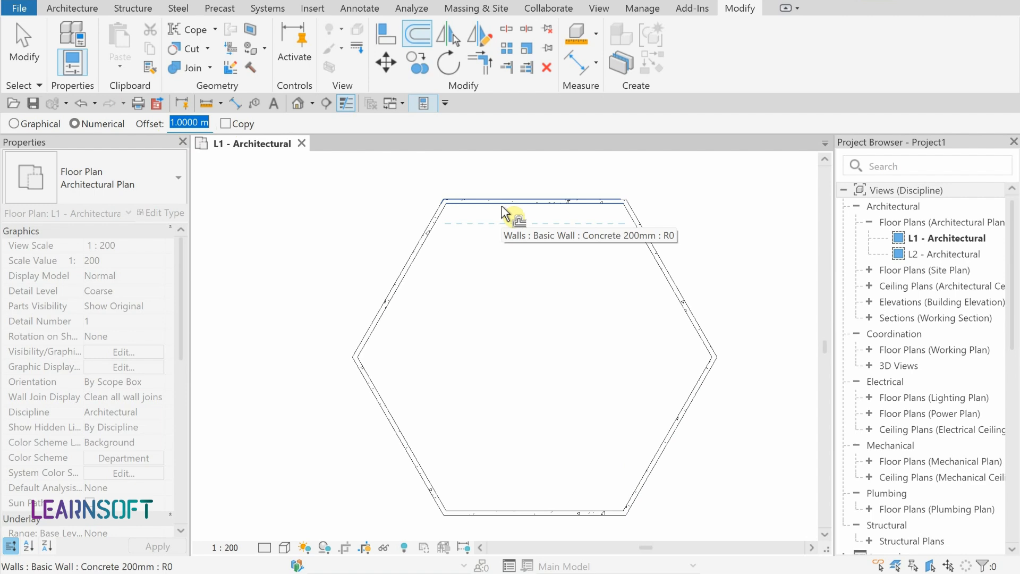
Offset the complete hexagon wall chain inward repeatedly in 1 m increments to shrink it around its centre
key(Tab)
click(538, 206)
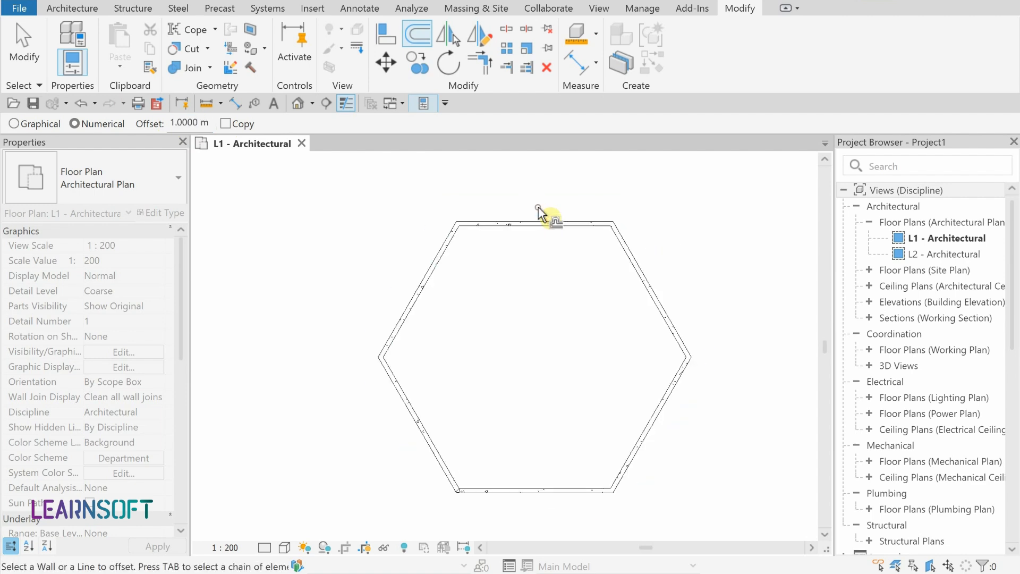
key(Tab)
click(546, 227)
key(Tab)
click(552, 248)
key(Tab)
click(555, 270)
Select all six walls of the shrunken hexagon
drag(458, 289, 623, 430)
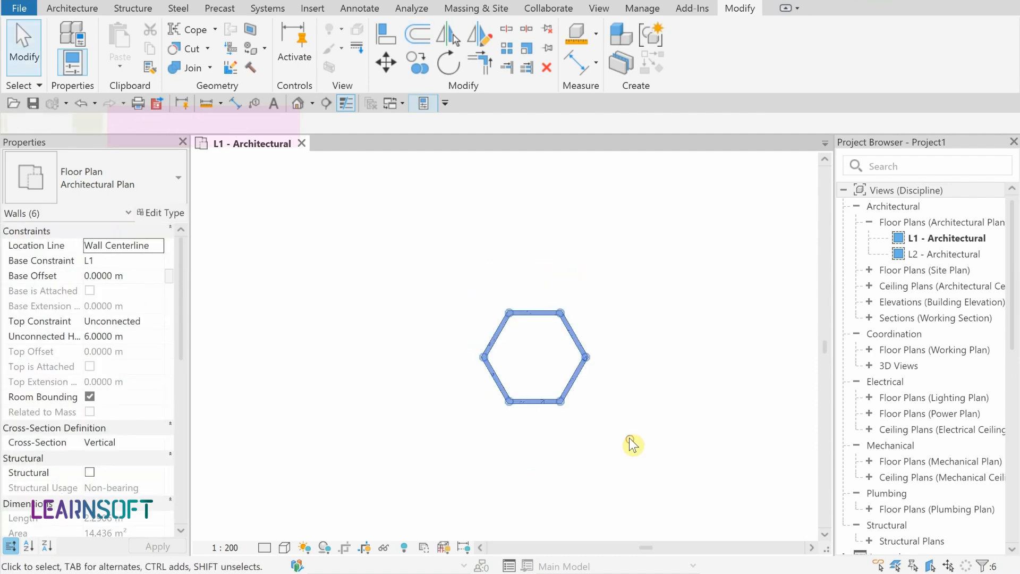